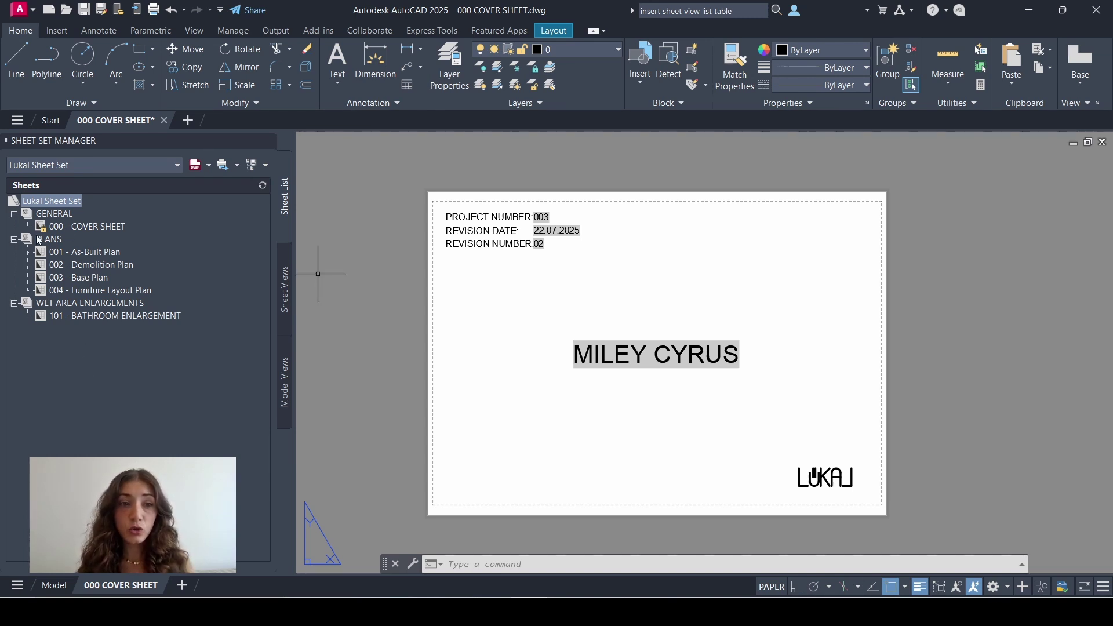
# - Start a new sheet in the GENERAL subset
pyautogui.click(57, 214)
pyautogui.rightClick(58, 218)
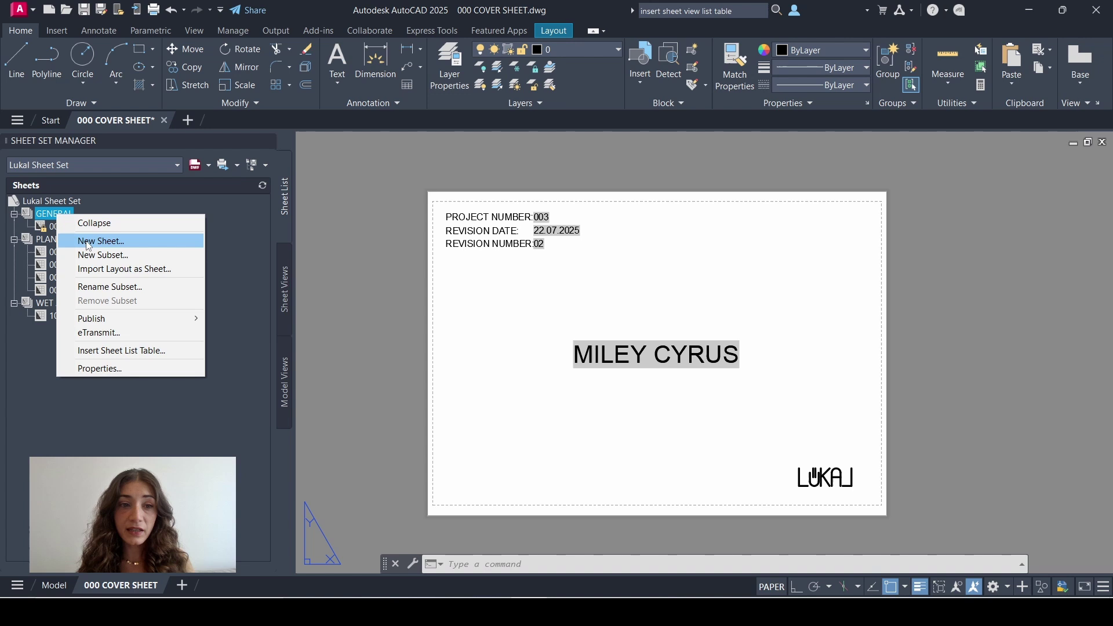
pyautogui.click(147, 242)
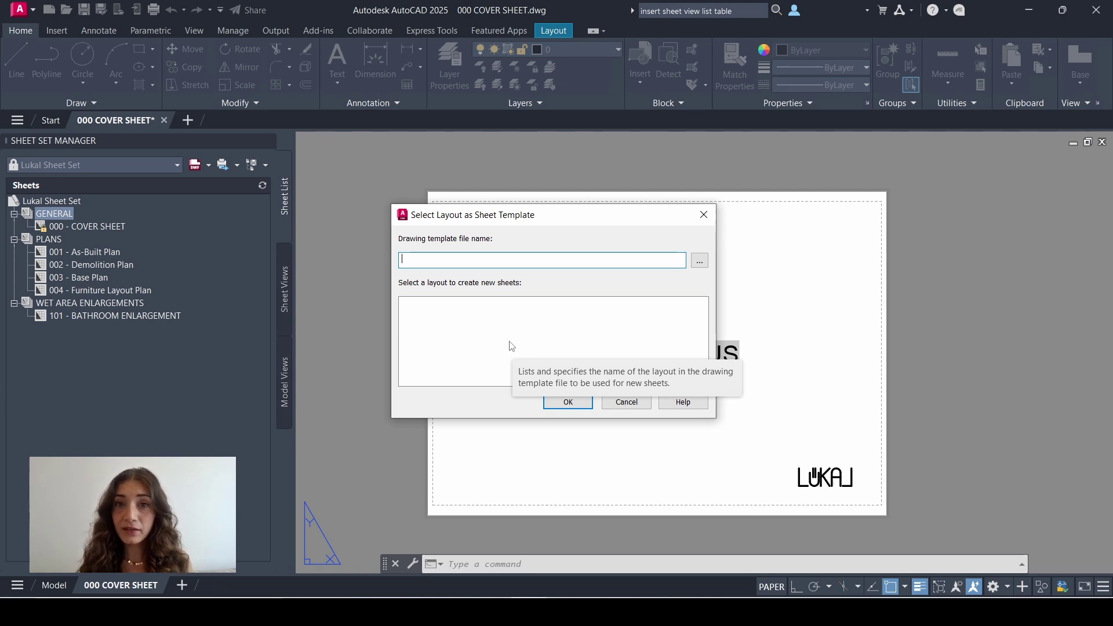
# - Use the A3 TITLE BLOCK layout from DWGs\Title Blocks.dwt as the sheet template
pyautogui.click(700, 261)
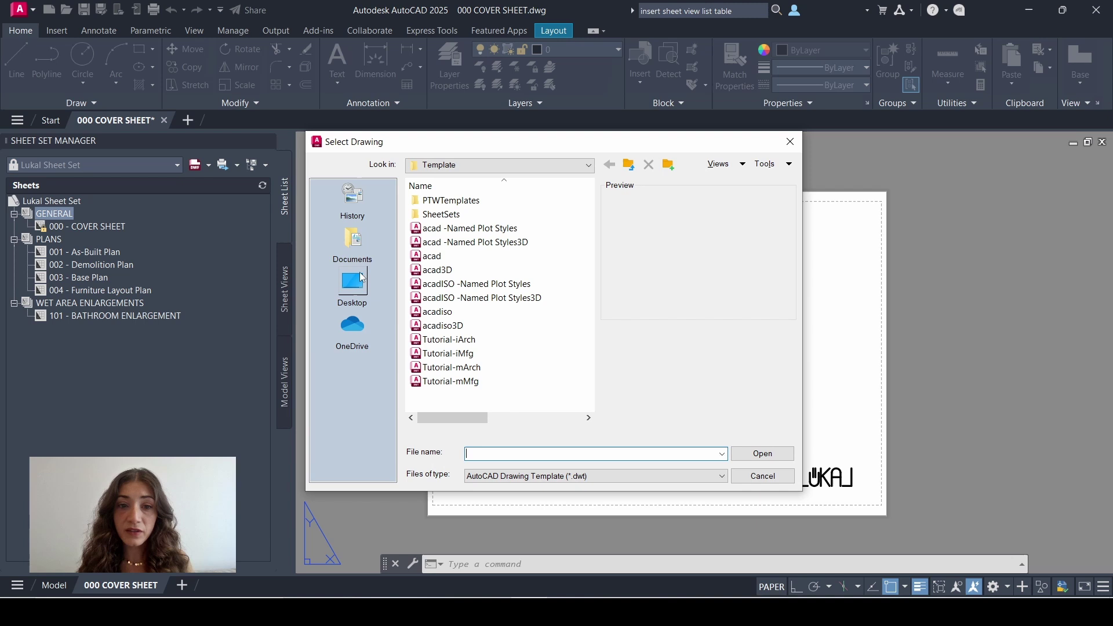
pyautogui.click(353, 239)
pyautogui.doubleClick(435, 200)
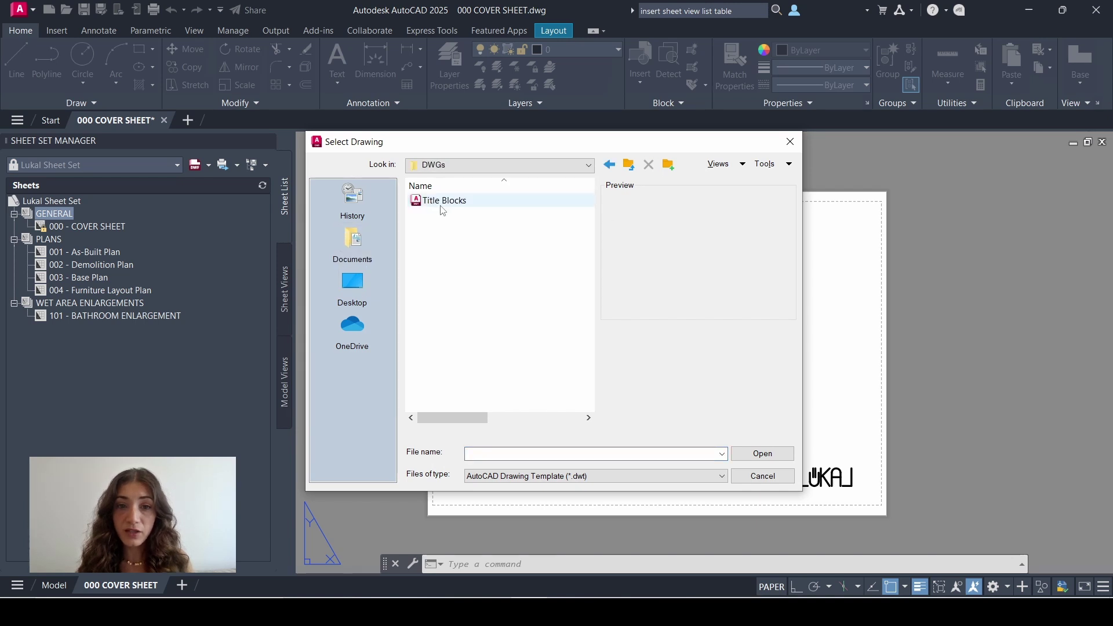
pyautogui.click(442, 202)
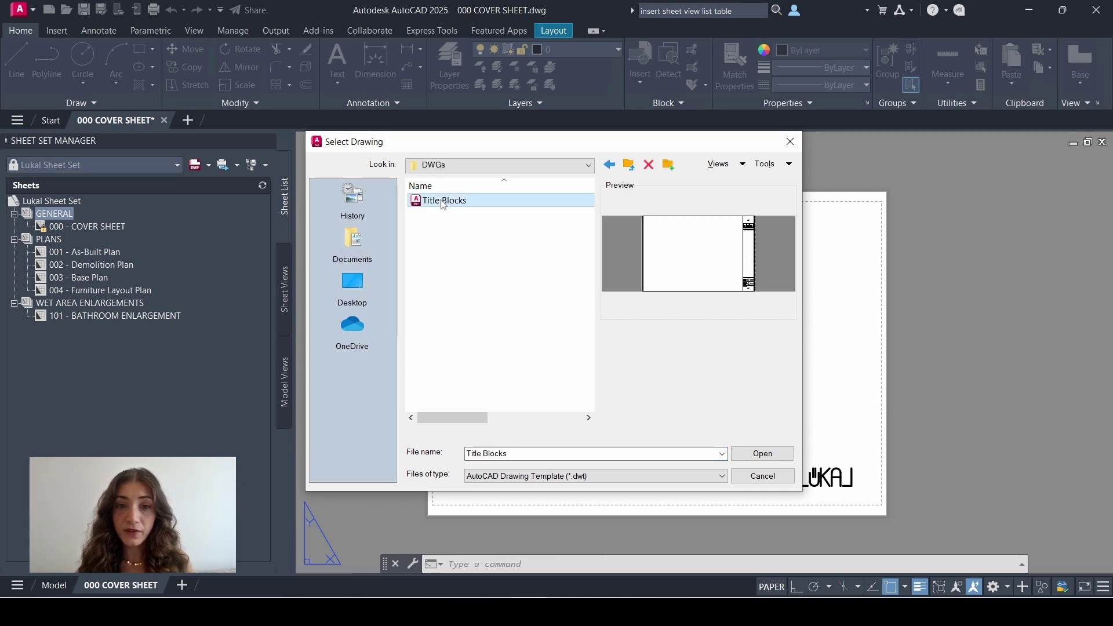
pyautogui.click(756, 457)
pyautogui.click(428, 311)
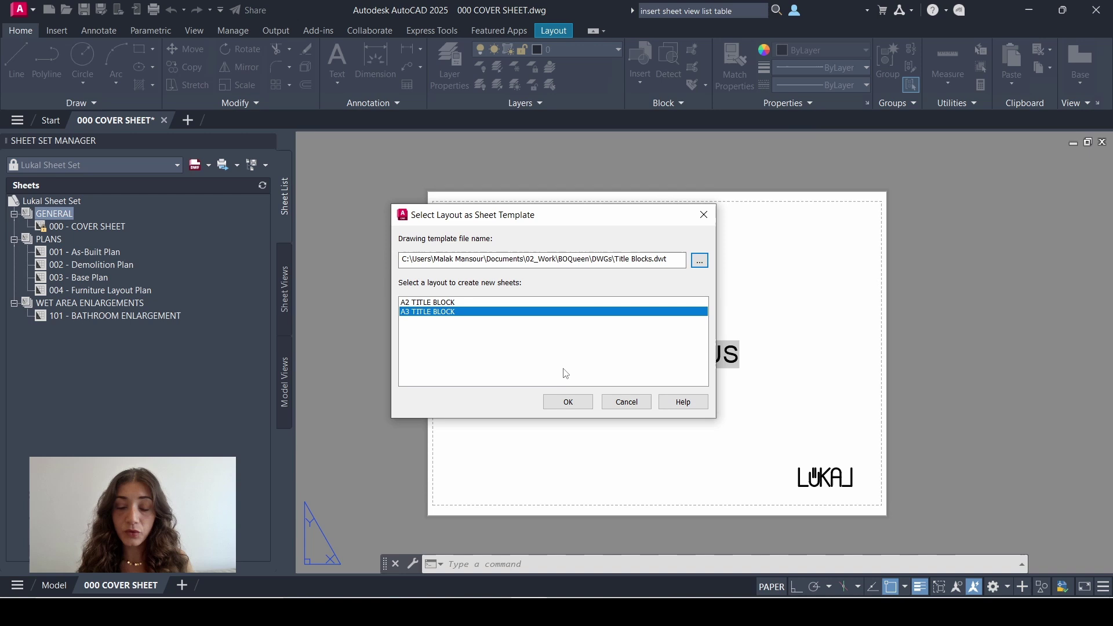
# - Create sheet number 000 titled 'List of Drawings' from the A3 template
pyautogui.click(568, 403)
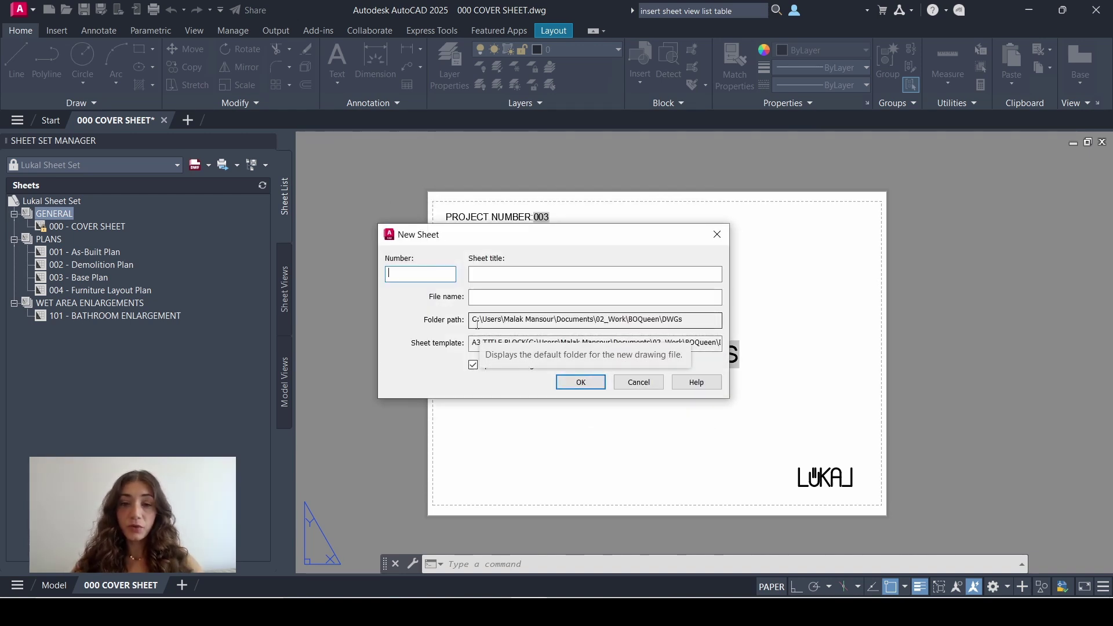
pyautogui.write('000')
pyautogui.click(635, 268)
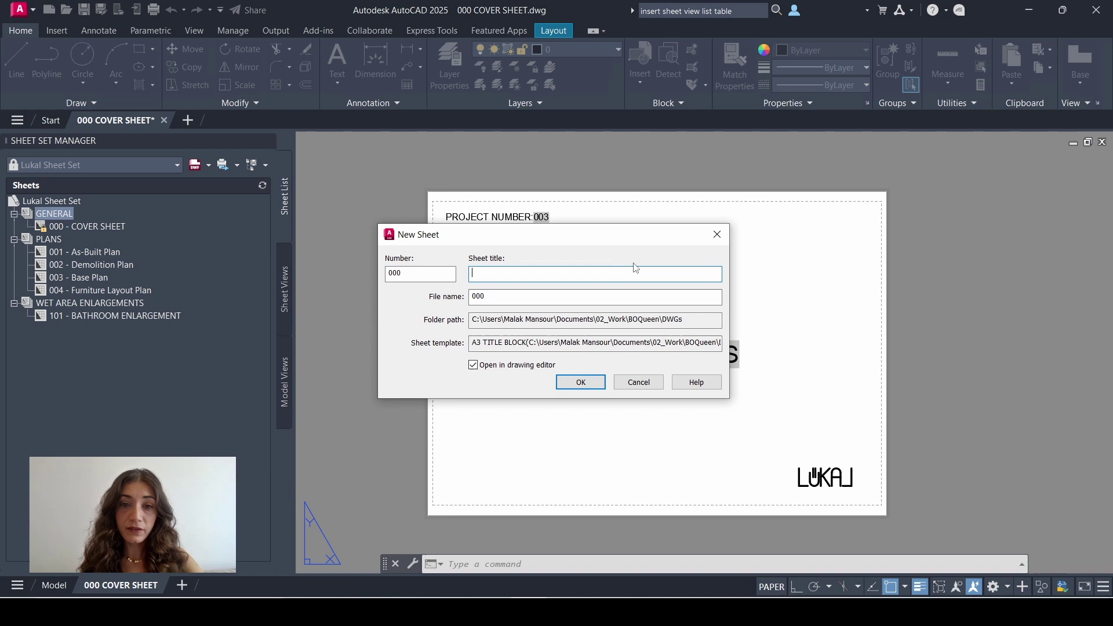
pyautogui.write('List of Drawings')
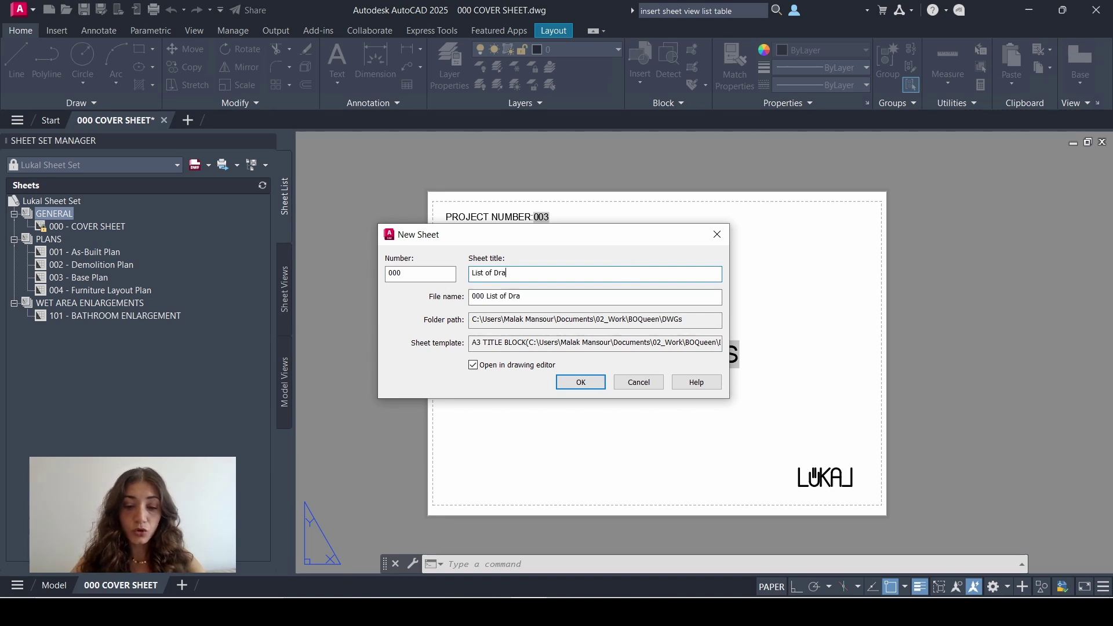
pyautogui.press('Return')
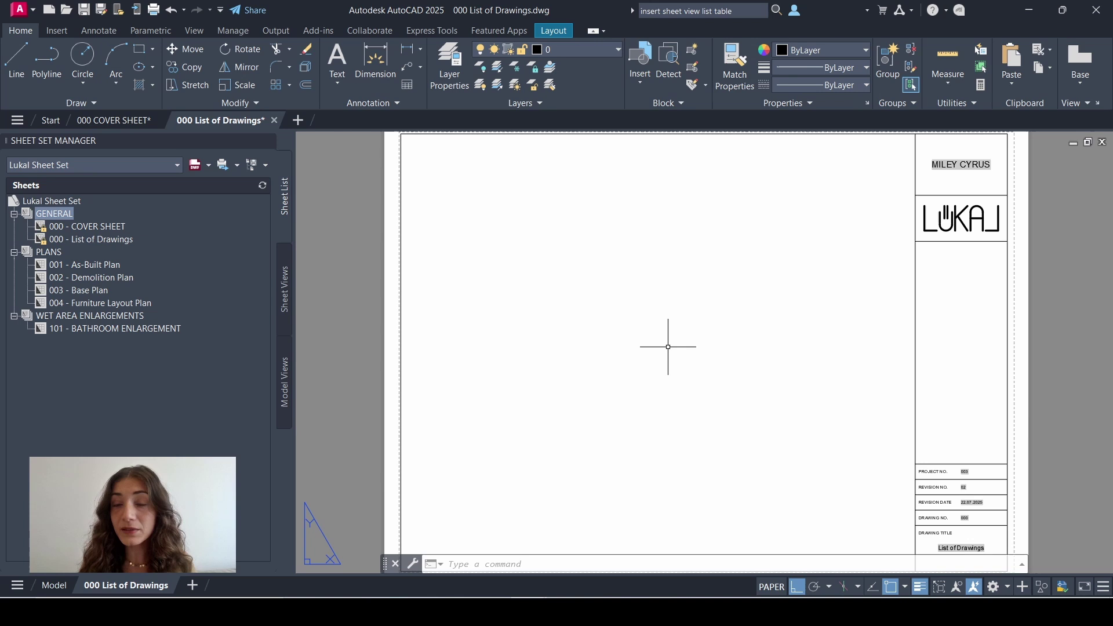
# - Create a table style named 'Lukal Table Style' from Standard using the TABLESTYLE command
pyautogui.write('table')
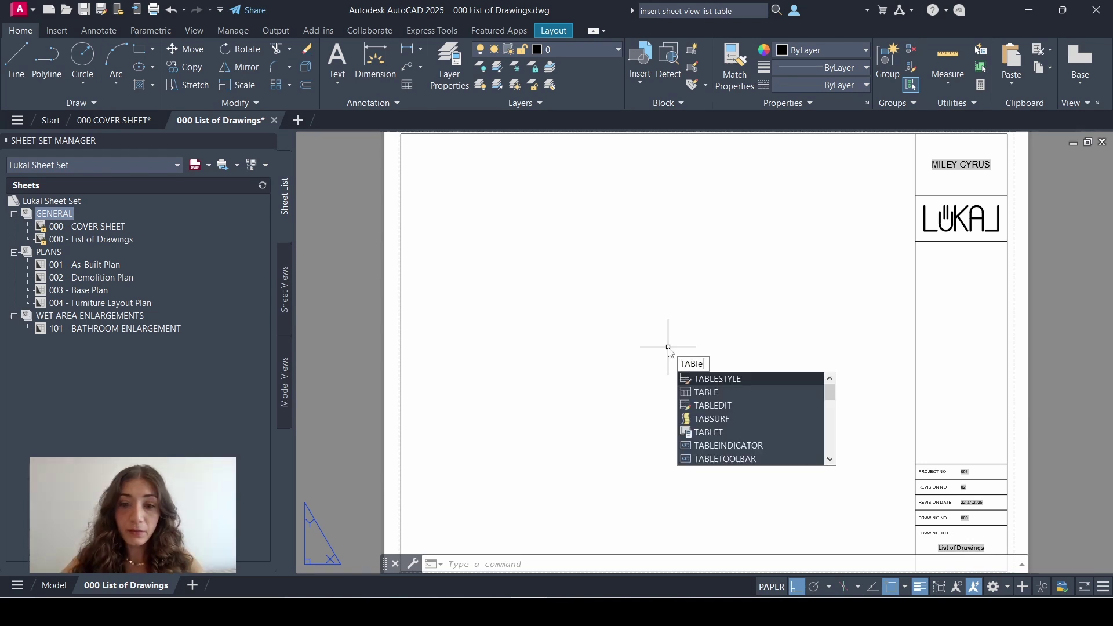
pyautogui.press('Return')
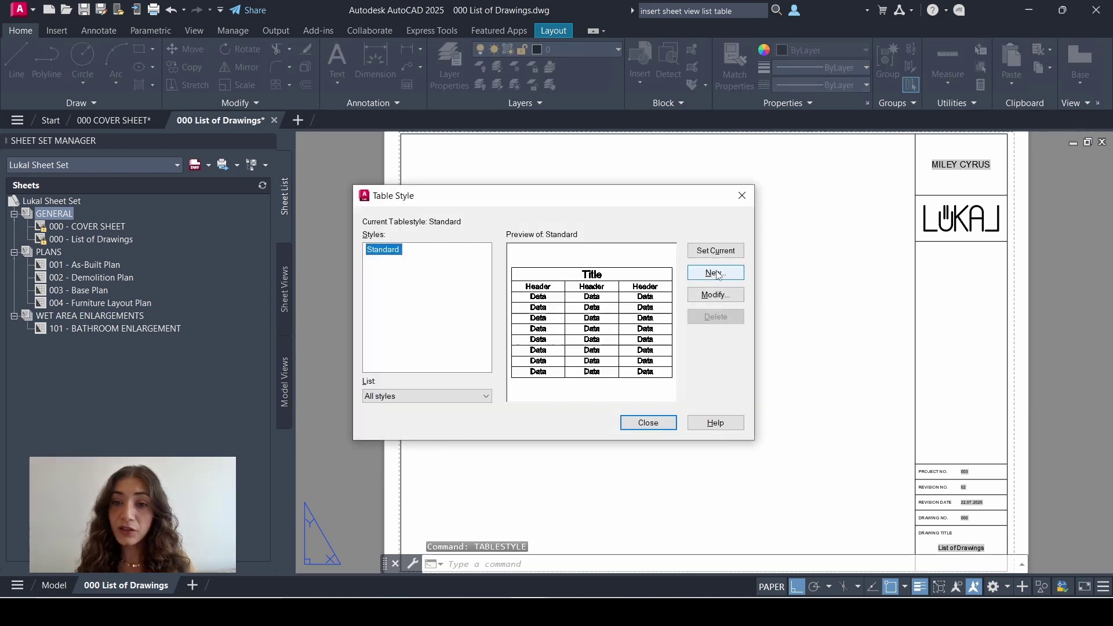
pyautogui.click(715, 273)
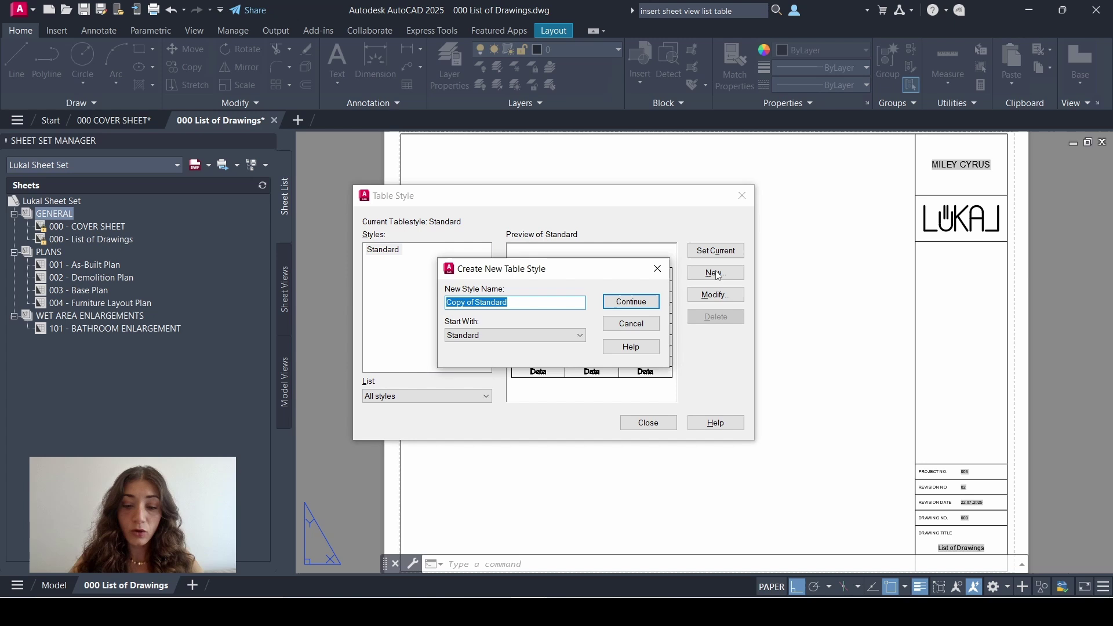
pyautogui.write('Lukal Table Style')
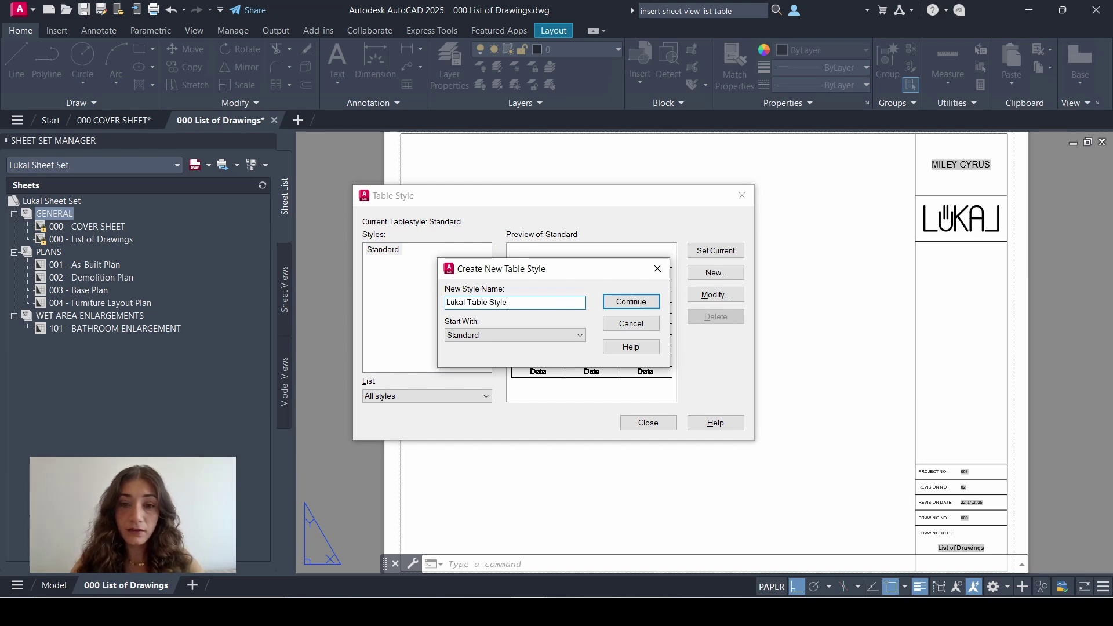
pyautogui.click(631, 302)
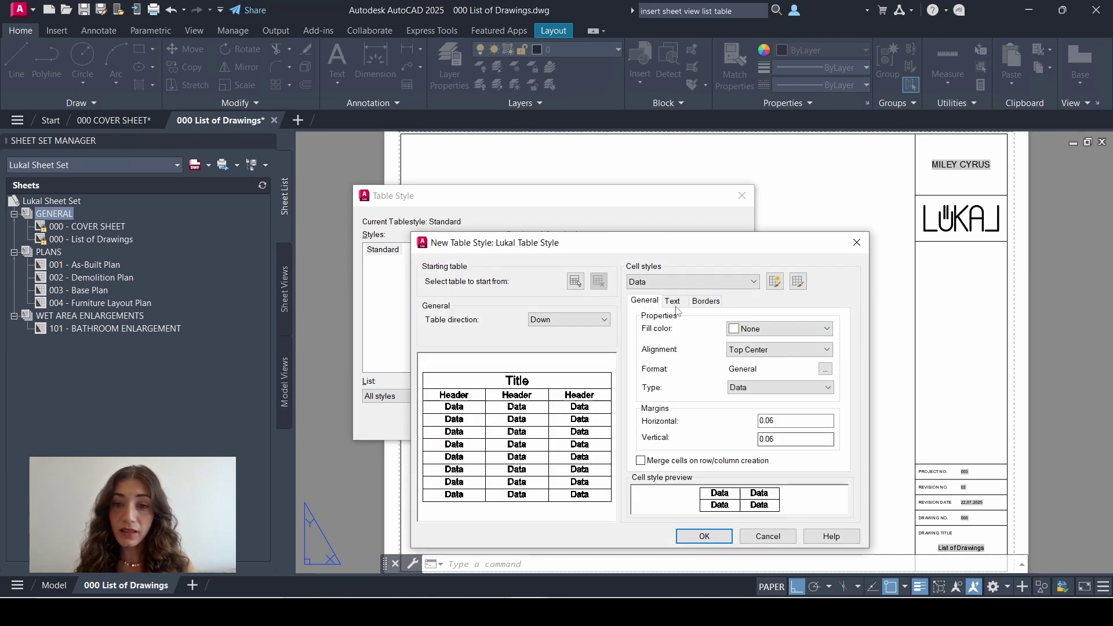
pyautogui.moveTo(610, 253); pyautogui.dragTo(595, 165)
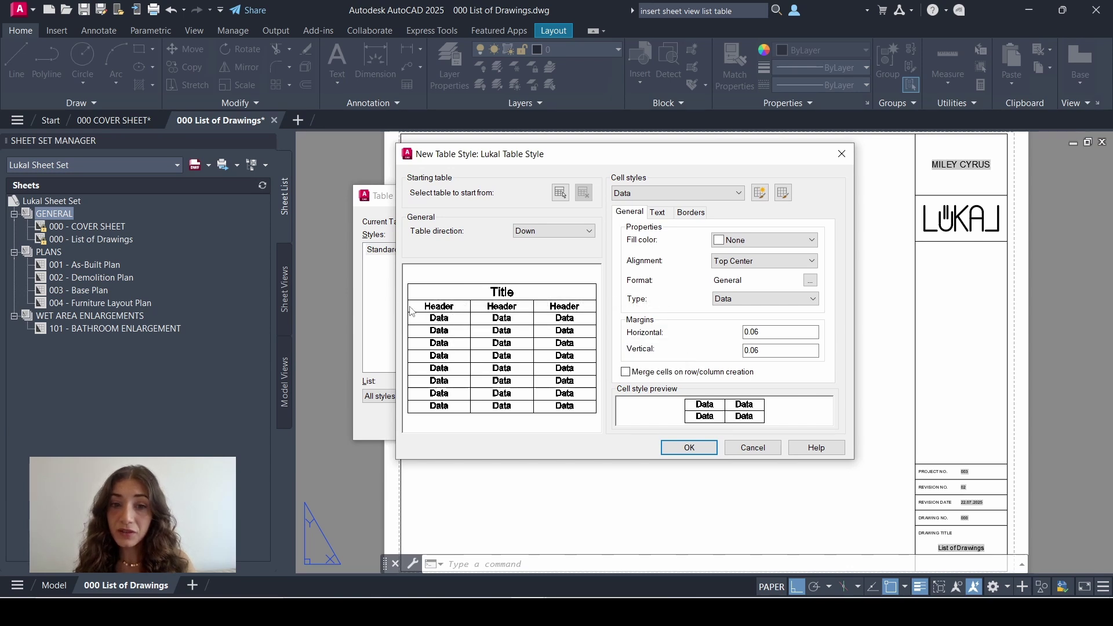
# - Raise the text height of the Title cell style
pyautogui.click(670, 195)
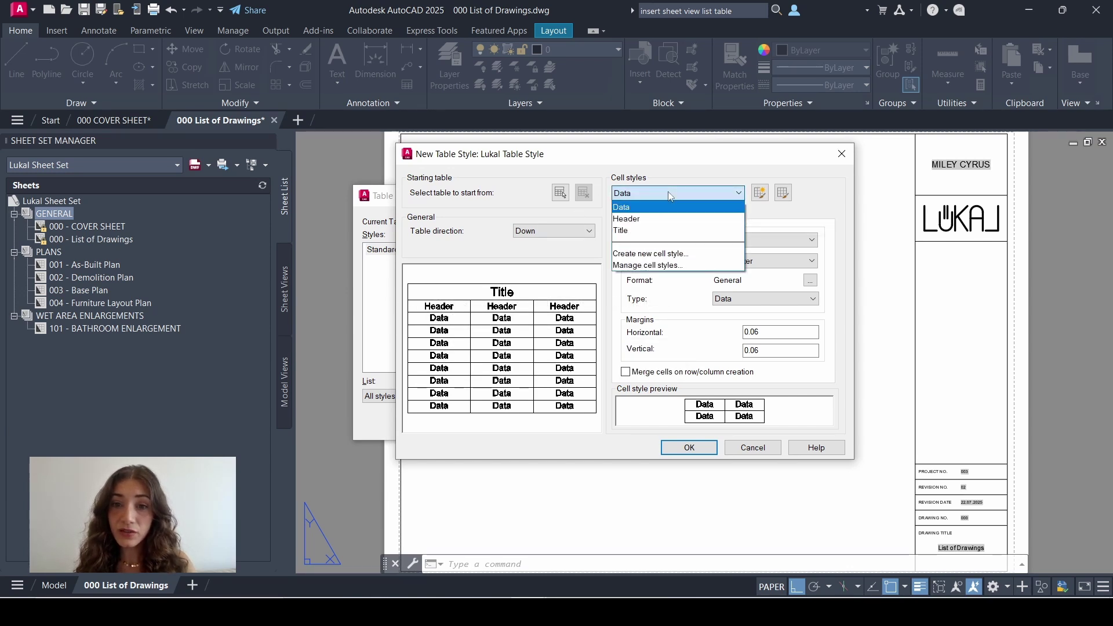
pyautogui.click(639, 232)
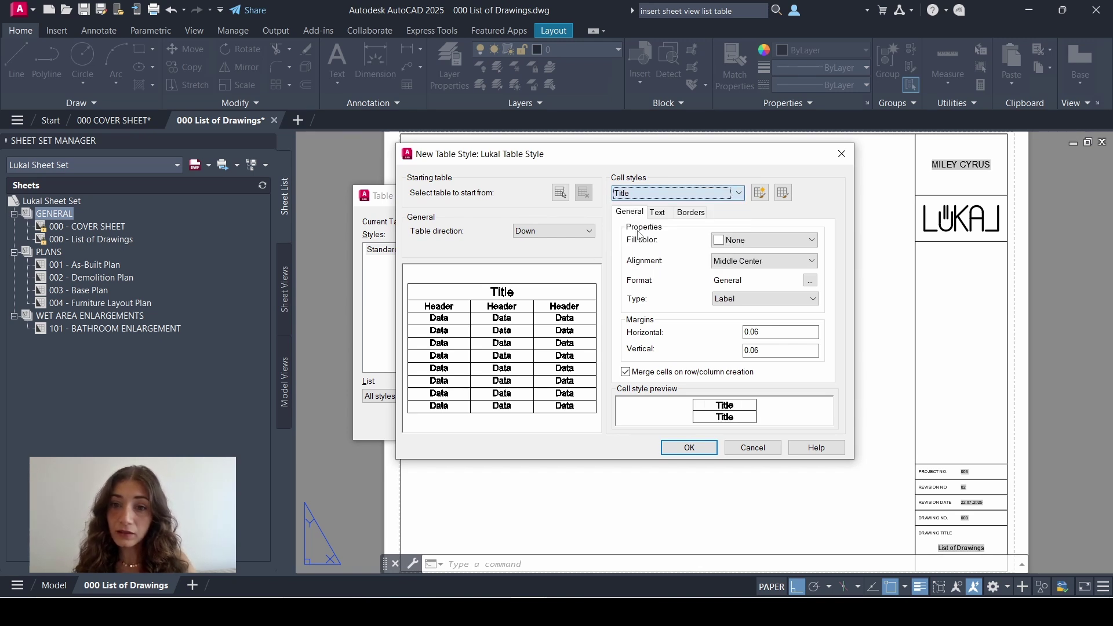
pyautogui.click(659, 213)
pyautogui.doubleClick(714, 261)
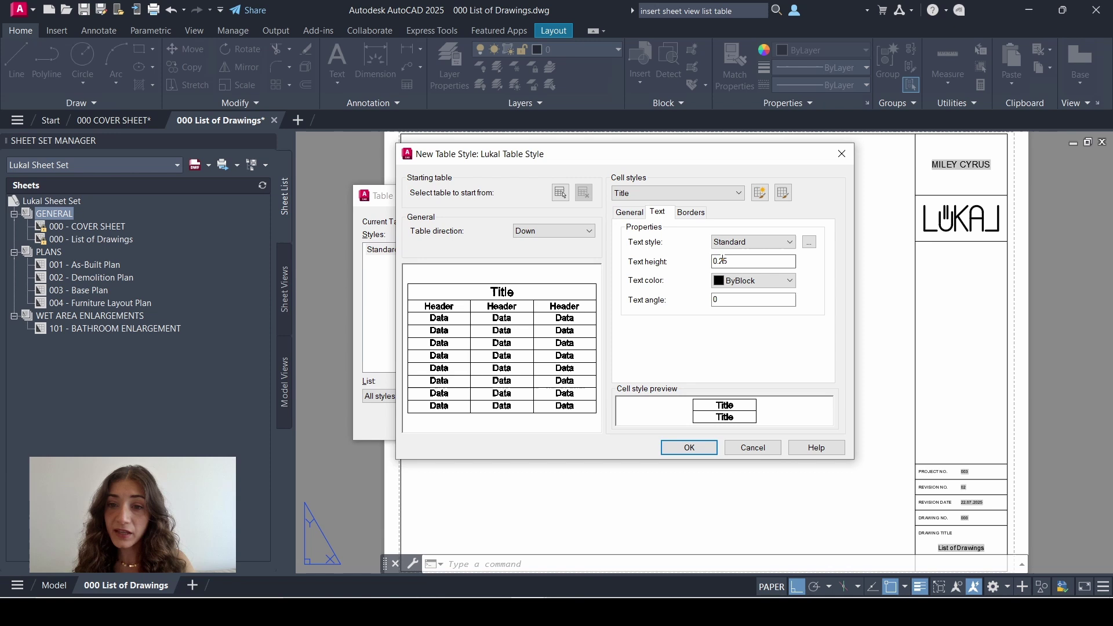
pyautogui.write('3')
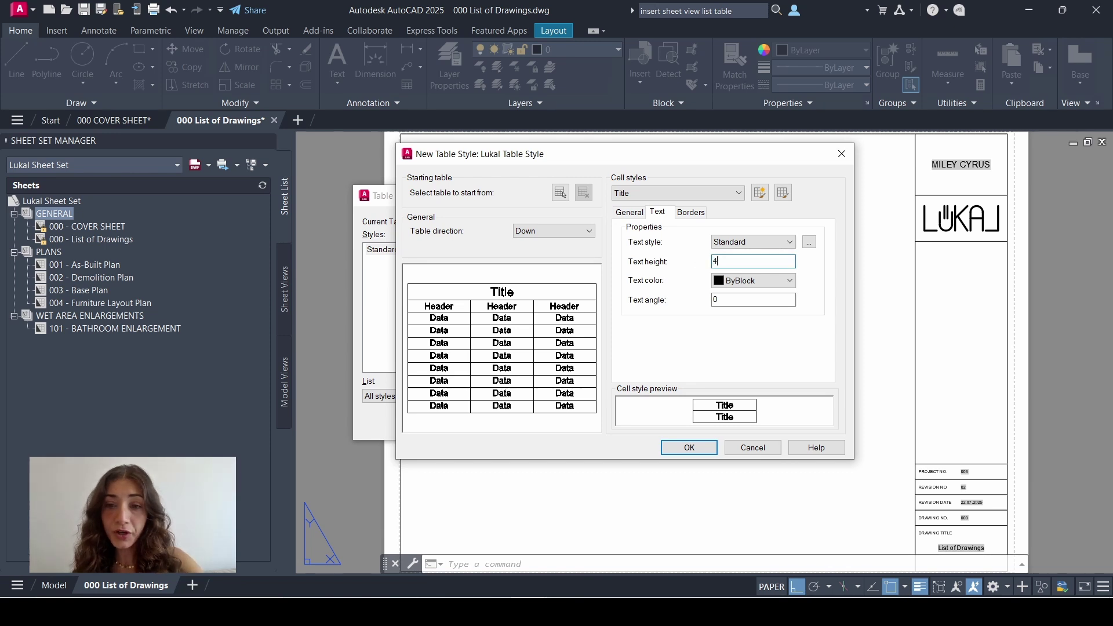
# - Set the Title cell's horizontal and vertical margins to 1
pyautogui.click(631, 213)
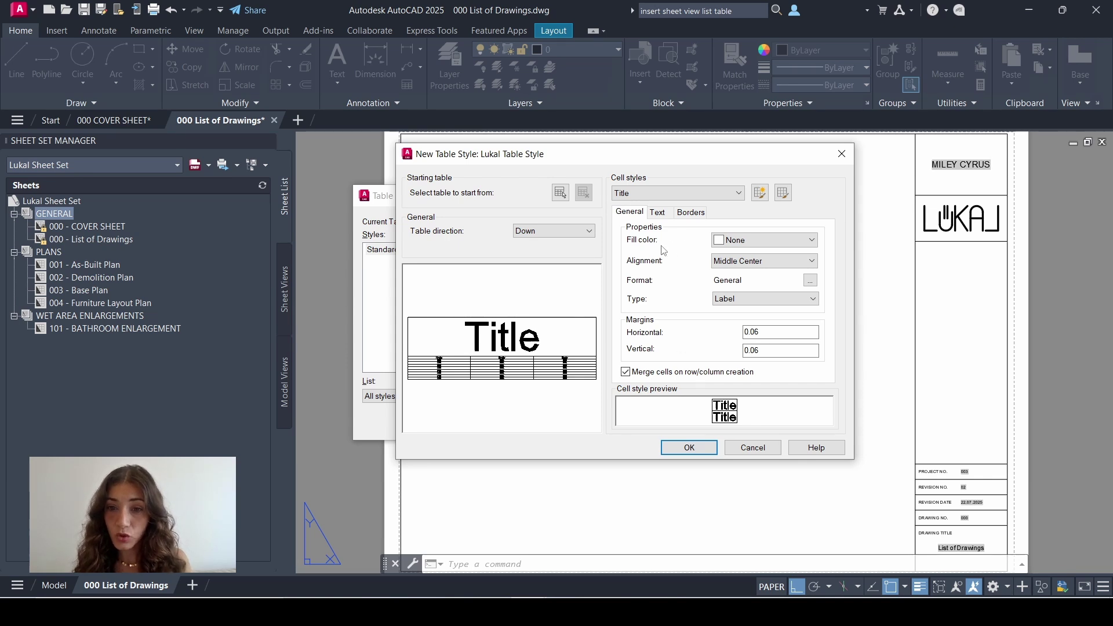
pyautogui.moveTo(780, 332); pyautogui.dragTo(742, 332)
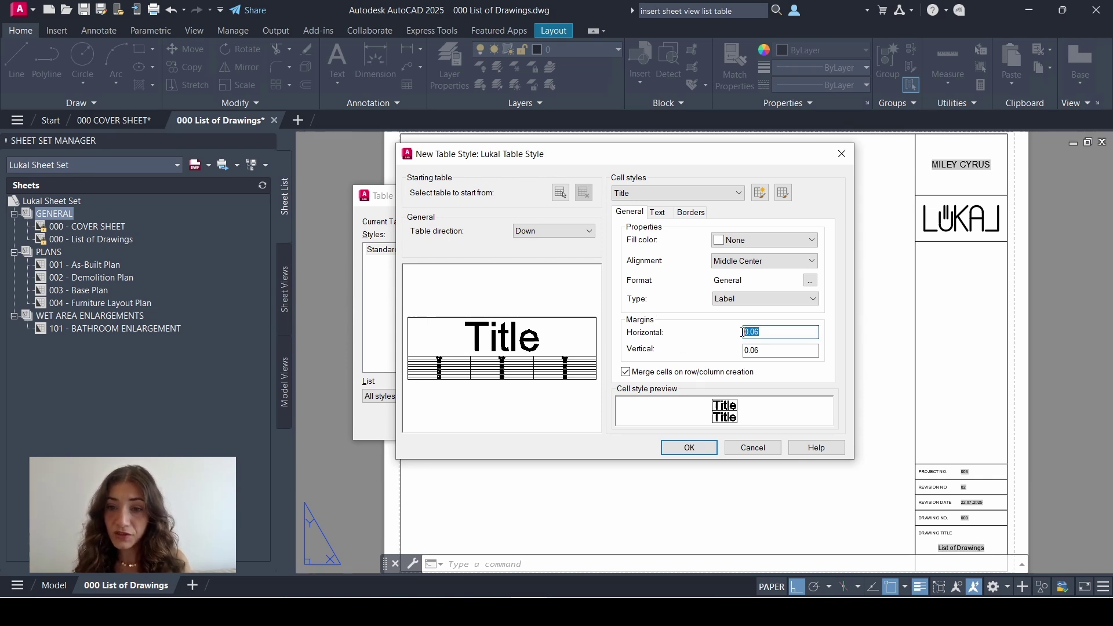
pyautogui.write('1')
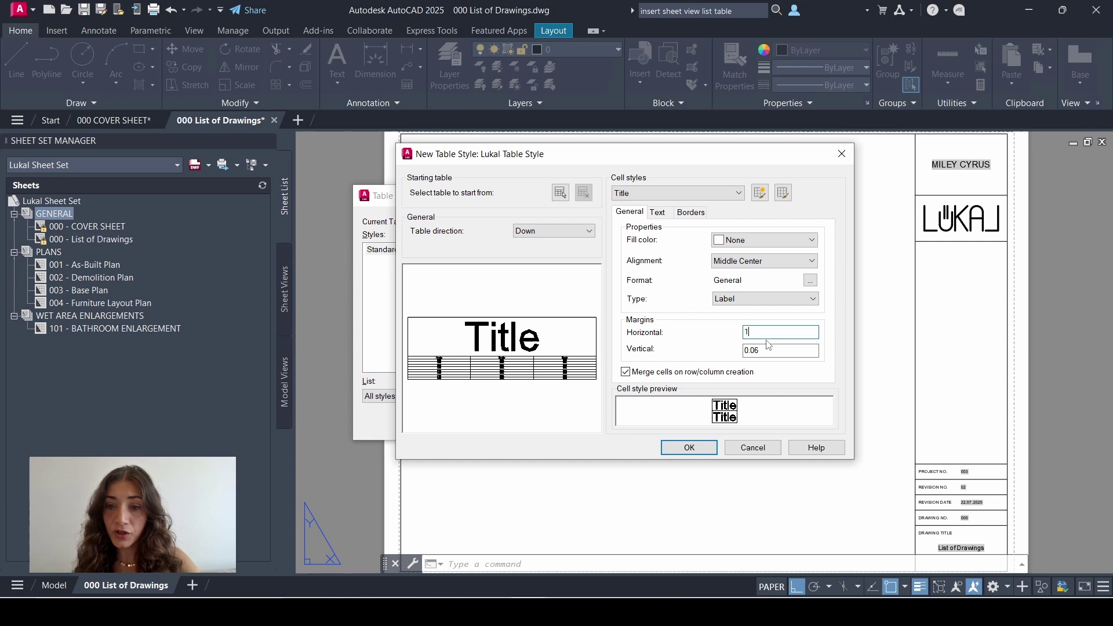
pyautogui.click(762, 349)
pyautogui.moveTo(761, 350); pyautogui.dragTo(744, 350)
pyautogui.write('1')
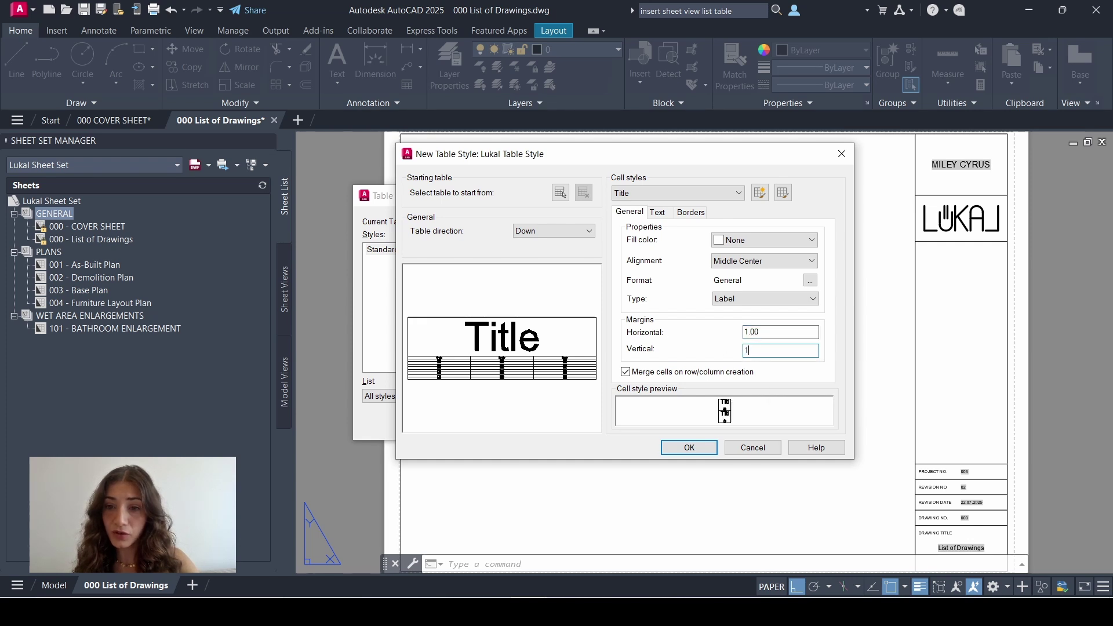
pyautogui.click(725, 193)
# - Set the Header cell style's text height to 0.25
pyautogui.click(699, 216)
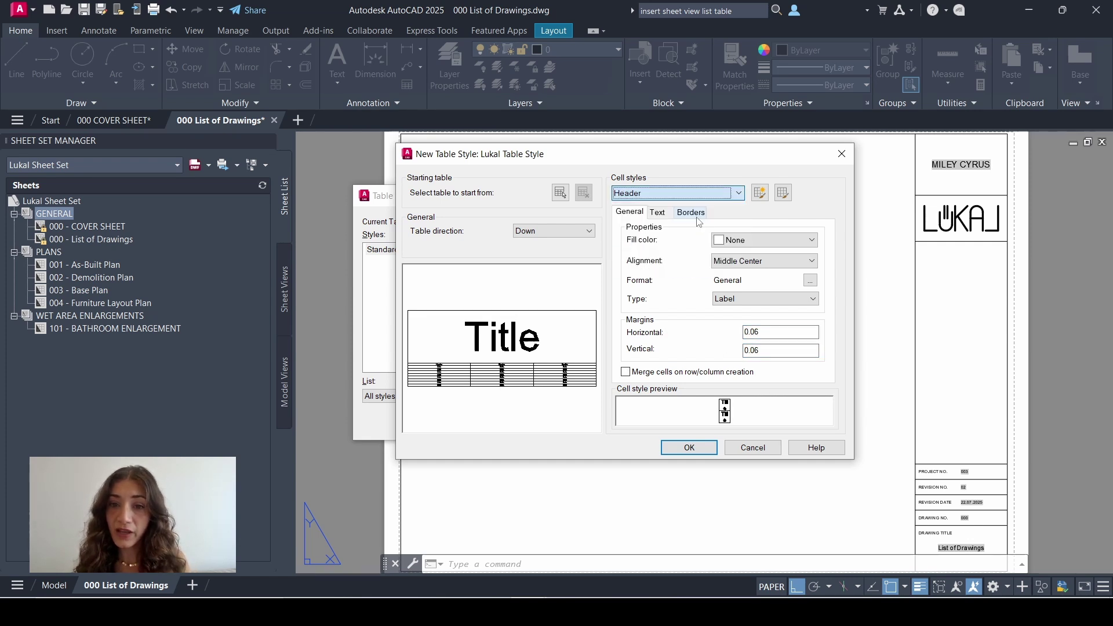
pyautogui.click(659, 213)
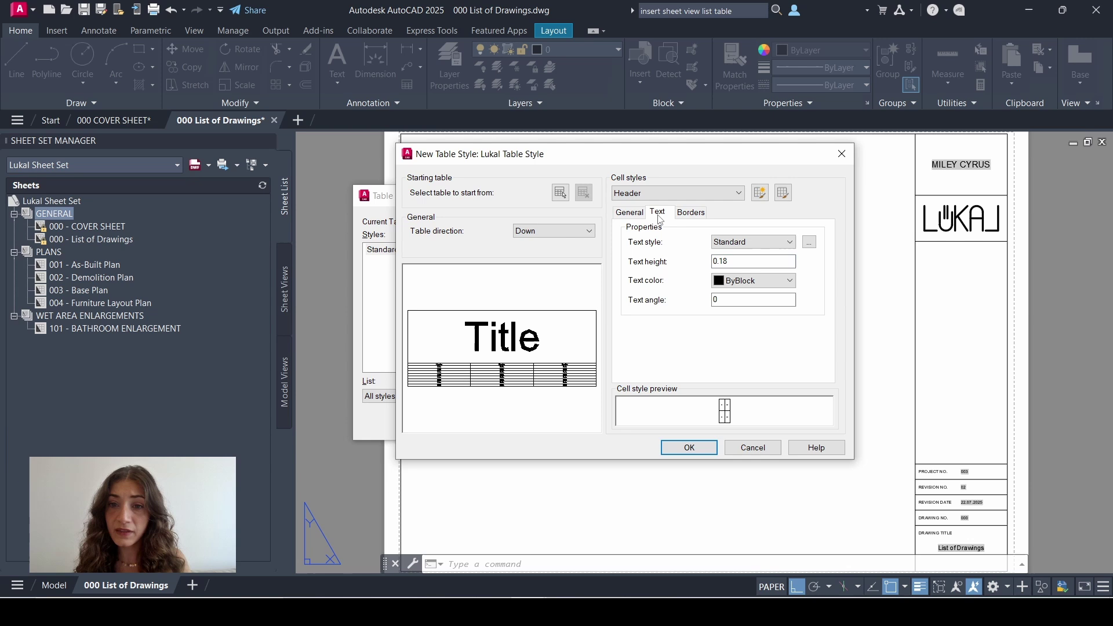
pyautogui.moveTo(771, 262); pyautogui.dragTo(668, 264)
pyautogui.write('0.25')
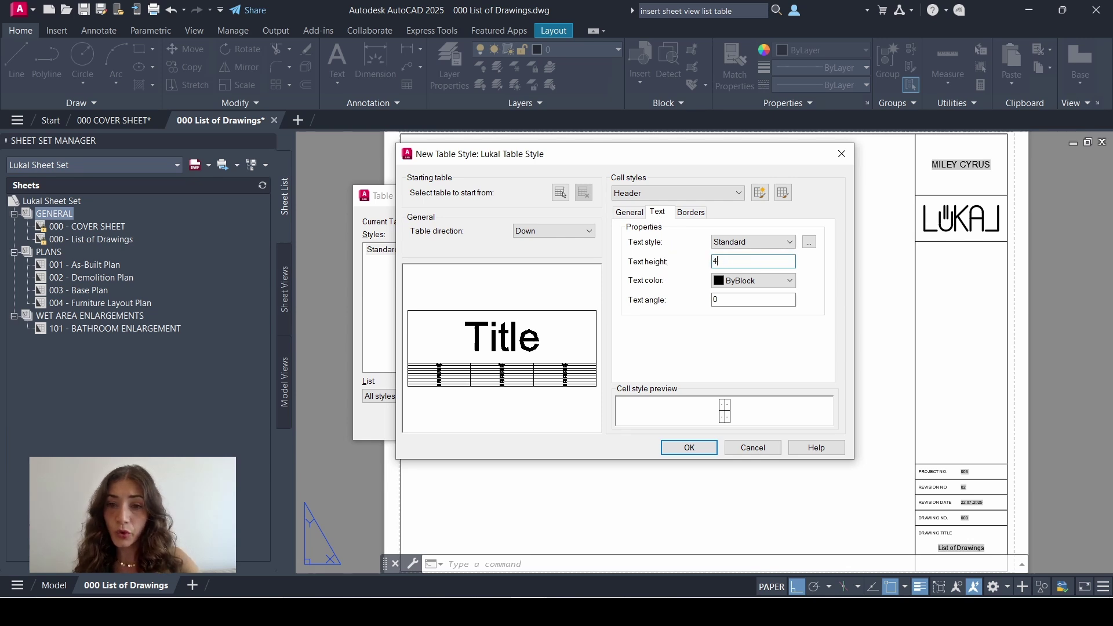
pyautogui.click(631, 214)
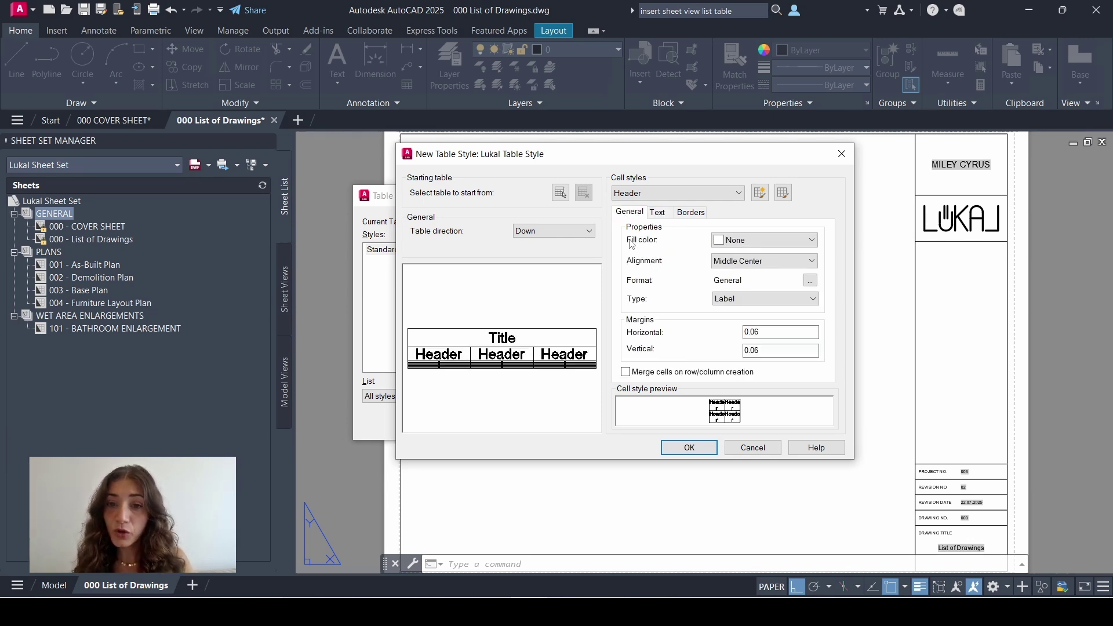
# - Give Header cells a light grey Color 9 fill
pyautogui.click(739, 241)
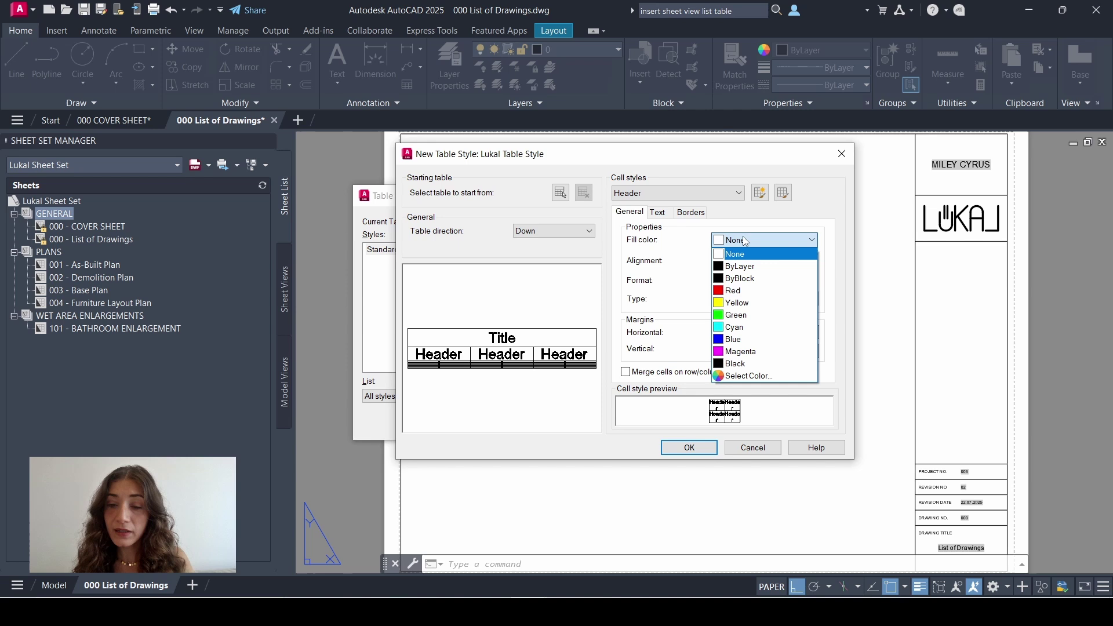
pyautogui.click(748, 376)
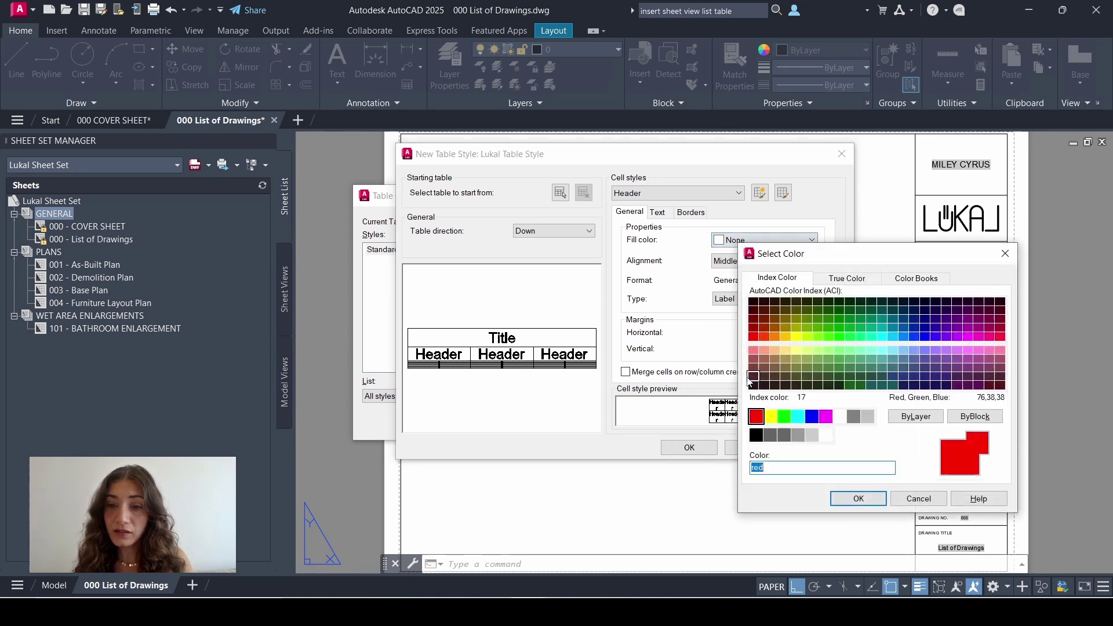
pyautogui.click(868, 417)
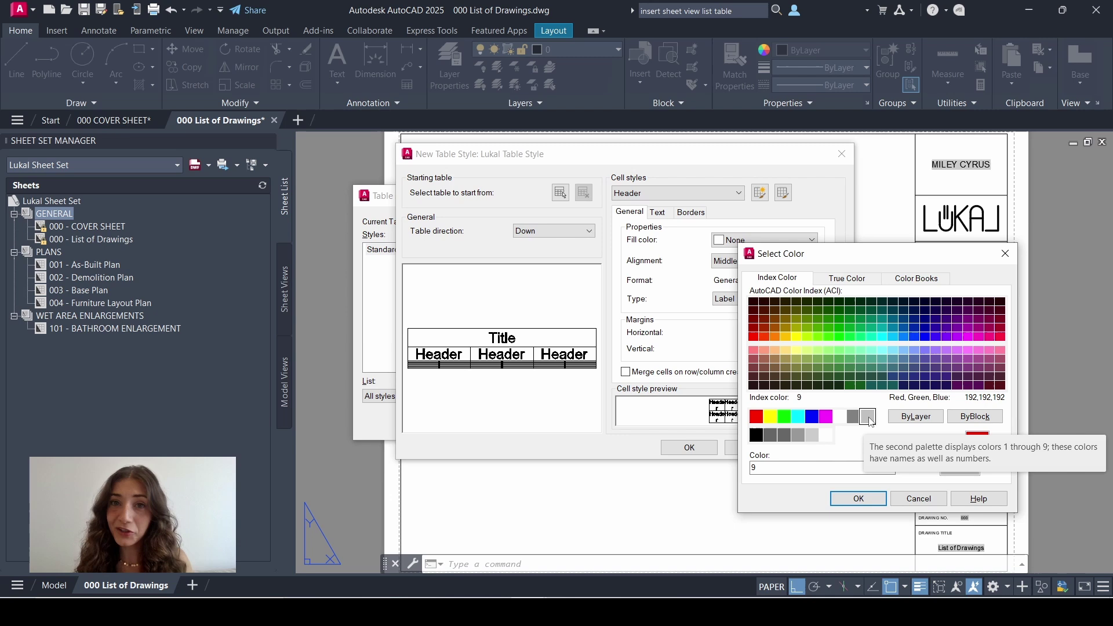
pyautogui.click(858, 499)
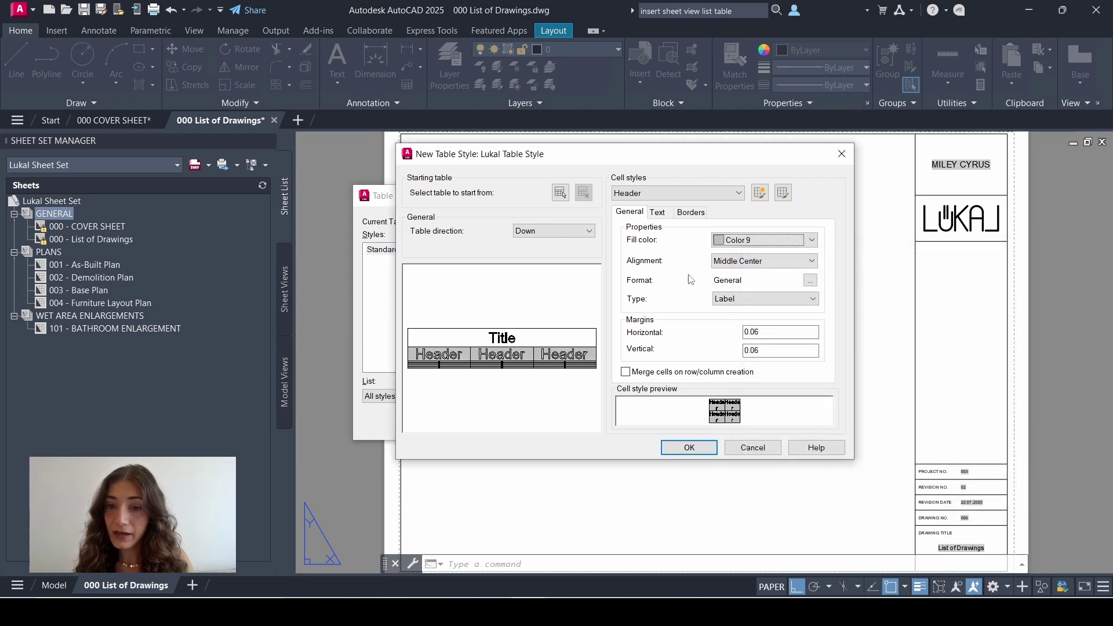
# - Set the Header cell horizontal and vertical margins to 1
pyautogui.doubleClick(754, 332)
pyautogui.write('1')
pyautogui.press('Tab')
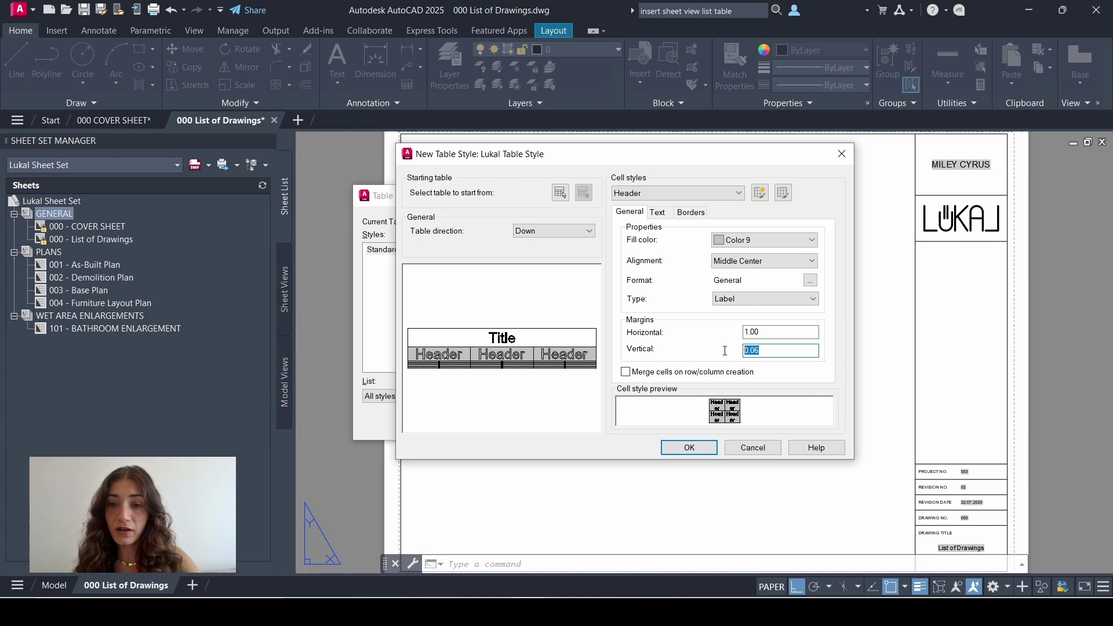
pyautogui.write('1')
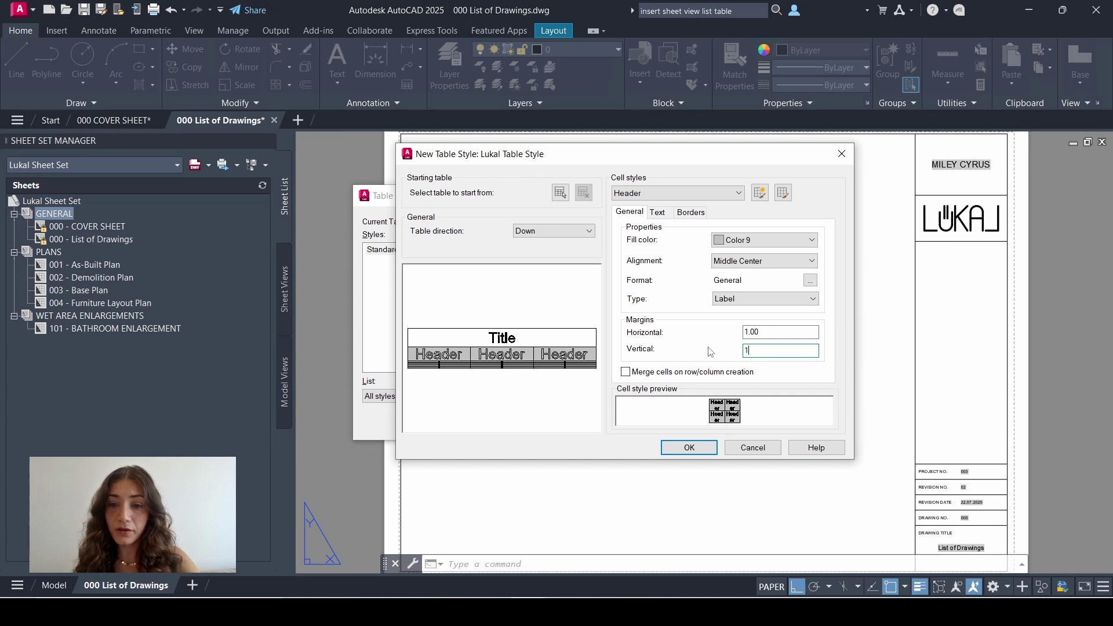
pyautogui.click(718, 193)
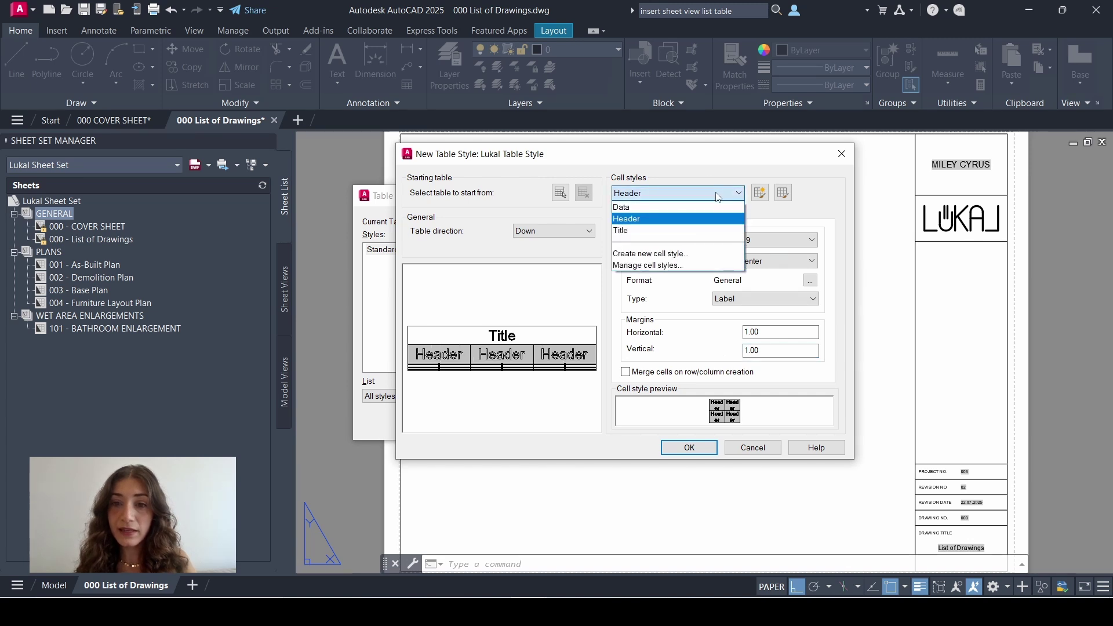
# - Set the Data cell style's text height to 4
pyautogui.click(677, 208)
pyautogui.click(658, 212)
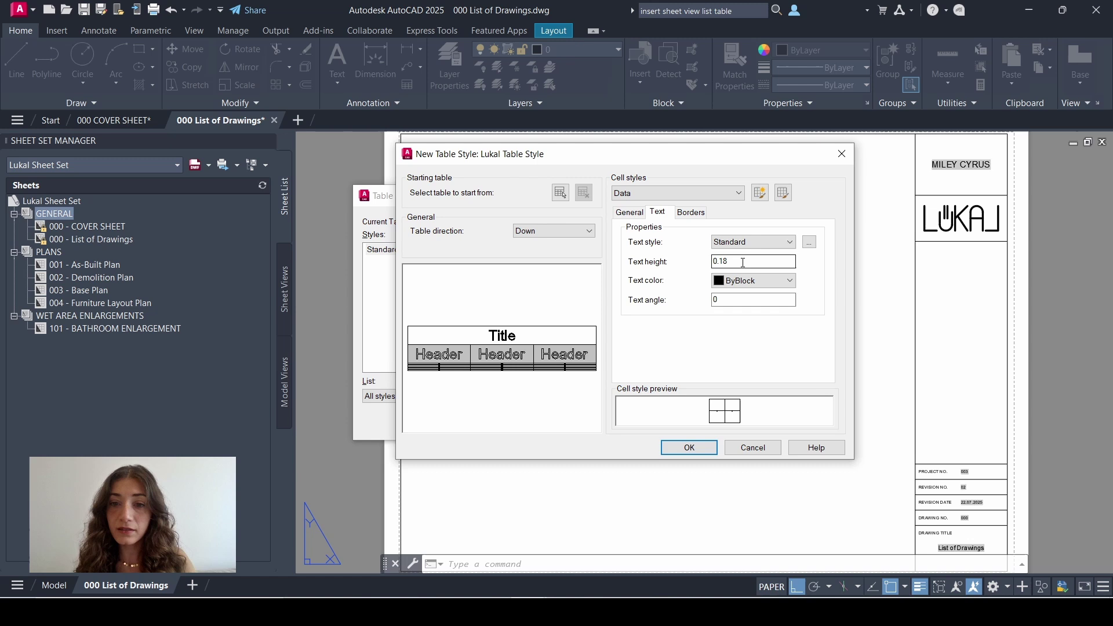
pyautogui.doubleClick(743, 263)
pyautogui.write('4')
pyautogui.click(629, 212)
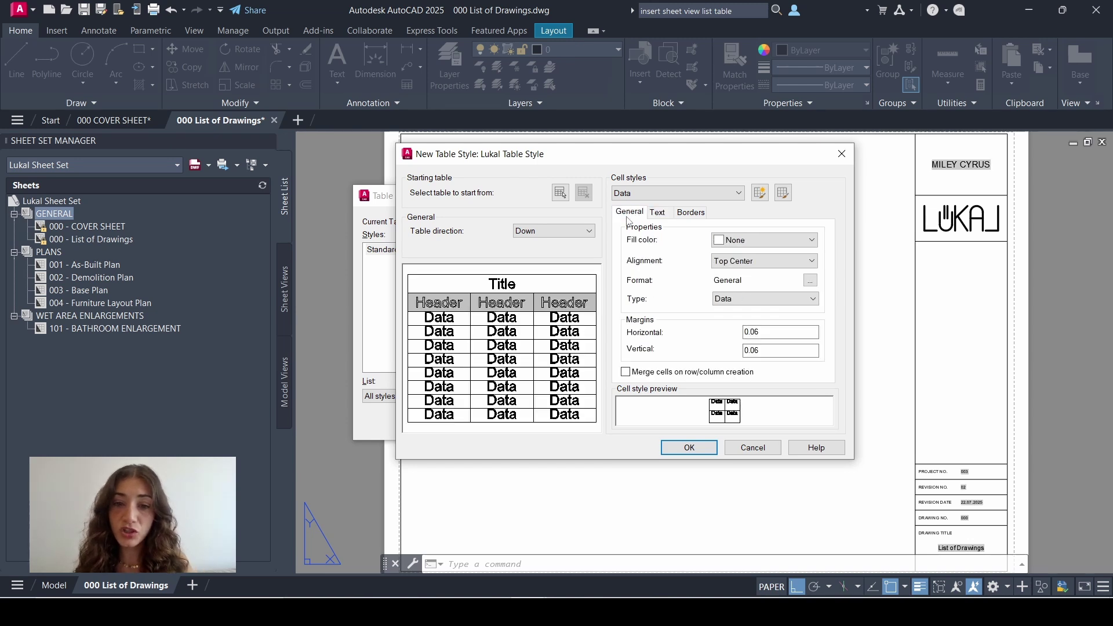
# - Align Data cells Middle Left with horizontal and vertical margins of 1
pyautogui.click(732, 261)
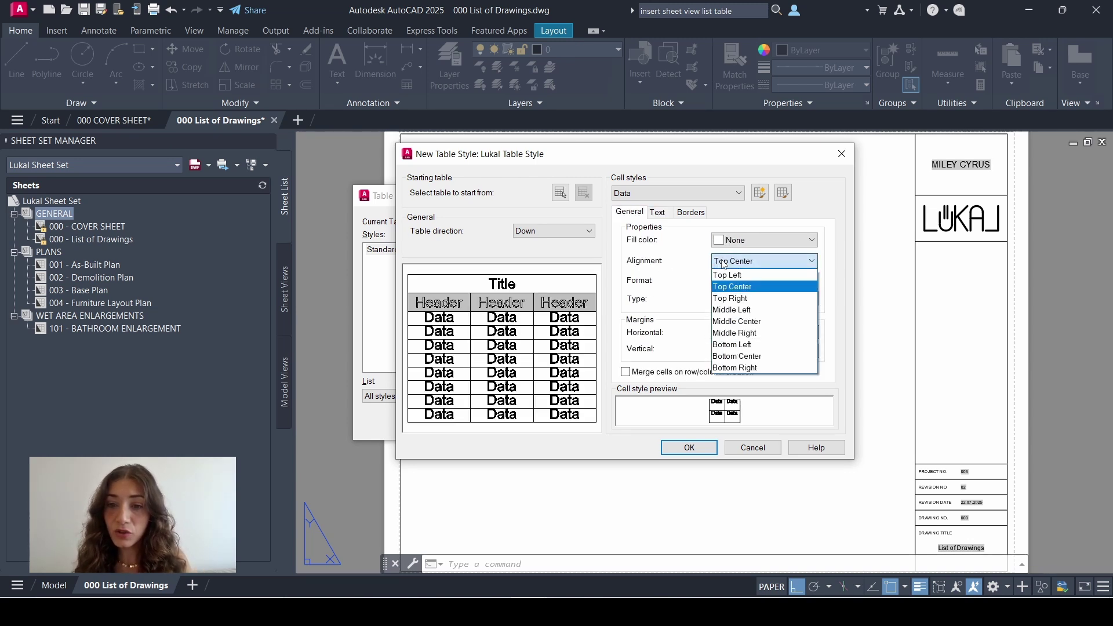
pyautogui.click(731, 309)
pyautogui.doubleClick(752, 331)
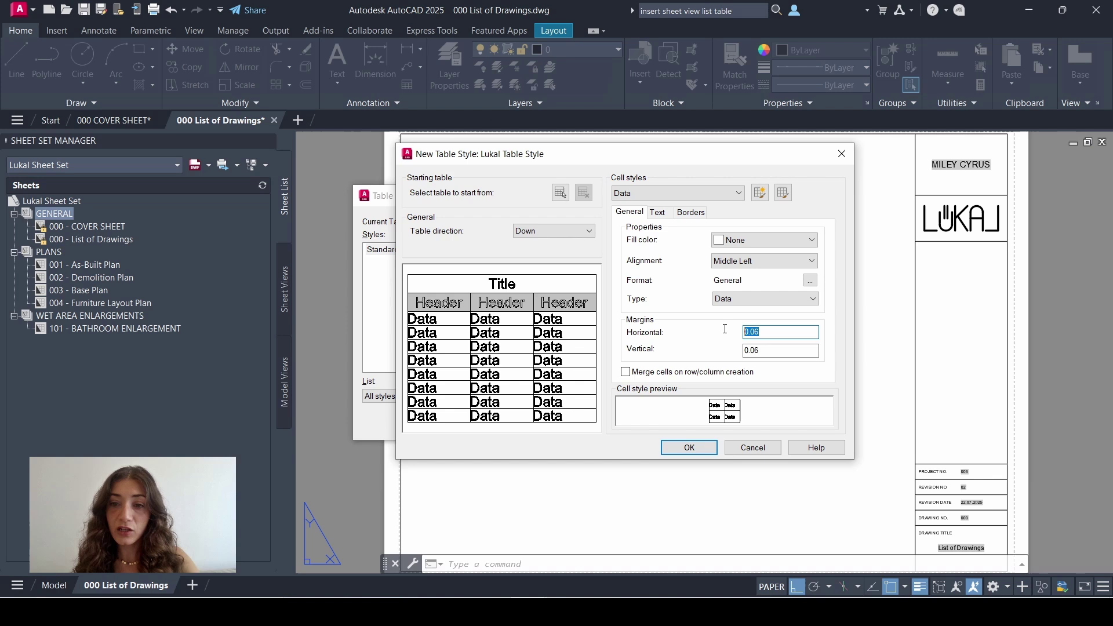
pyautogui.write('1')
pyautogui.press('Tab')
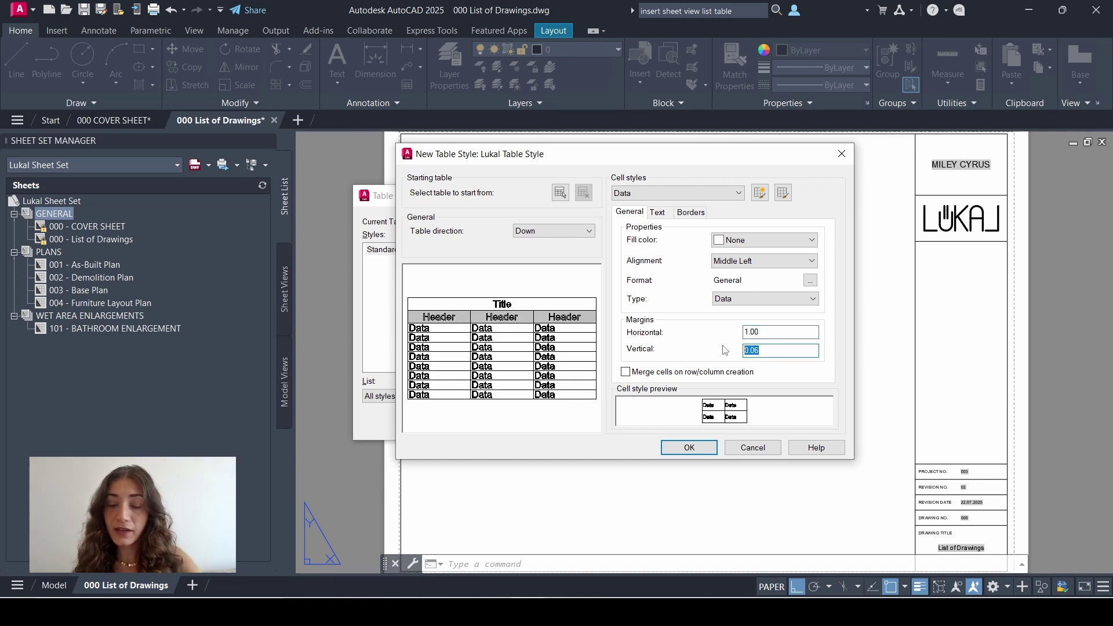
pyautogui.write('1')
# - Save Lukal Table Style, make it current, and close the table style manager
pyautogui.click(690, 448)
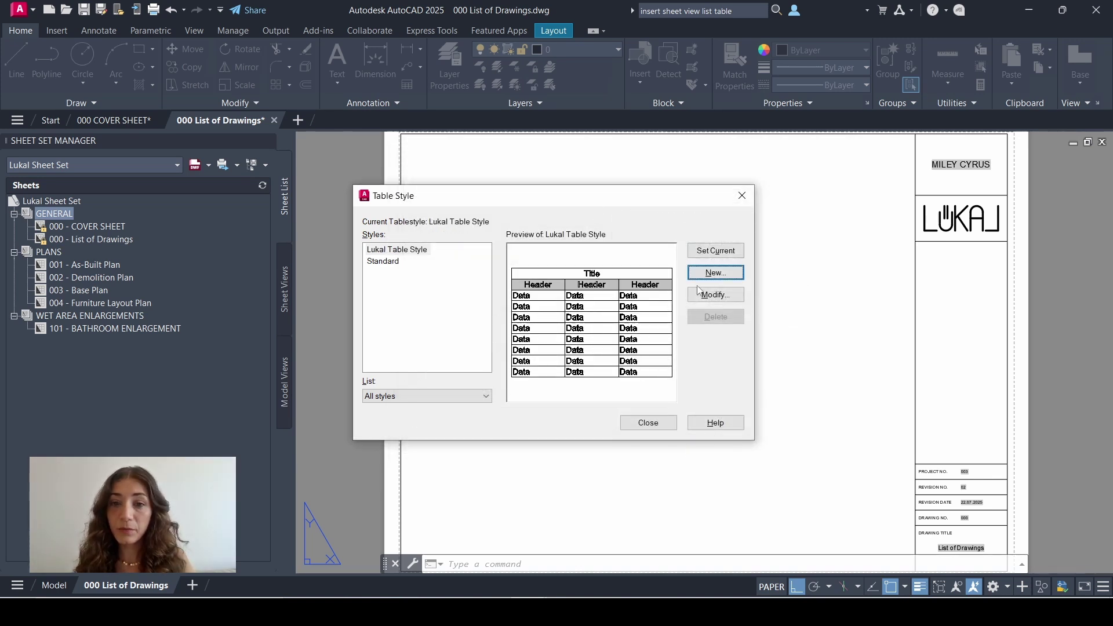
pyautogui.click(409, 255)
pyautogui.click(410, 255)
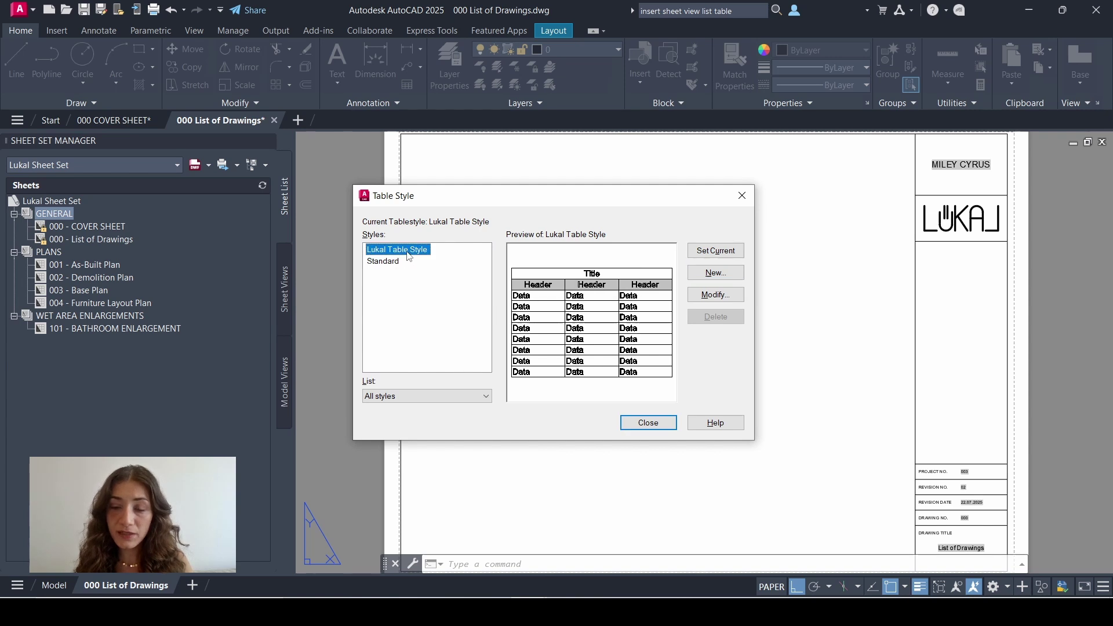
pyautogui.click(716, 250)
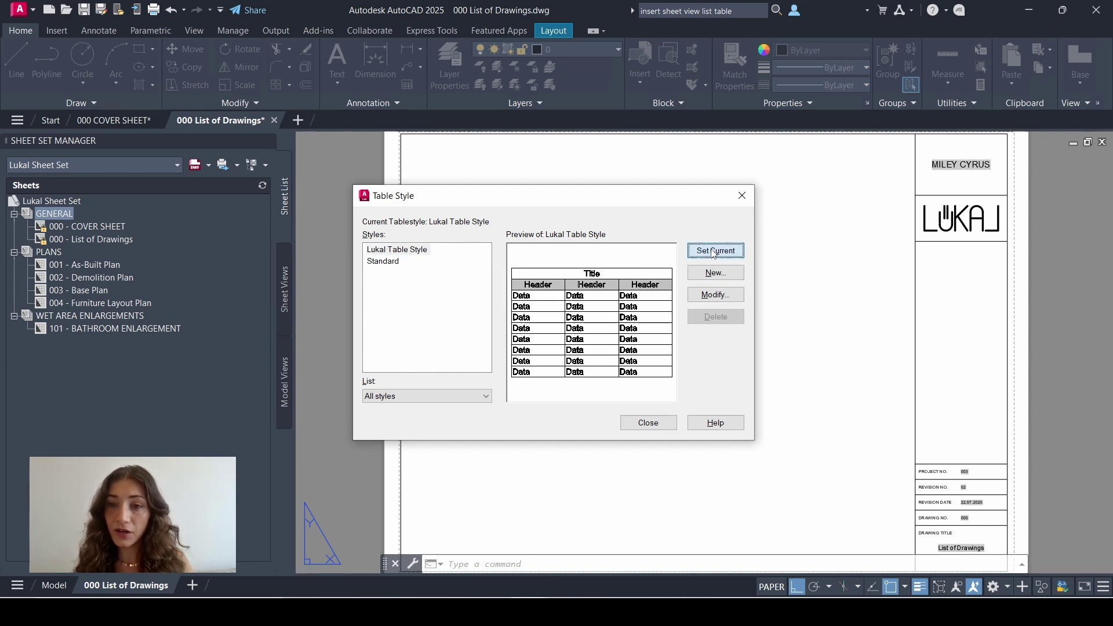
pyautogui.click(648, 422)
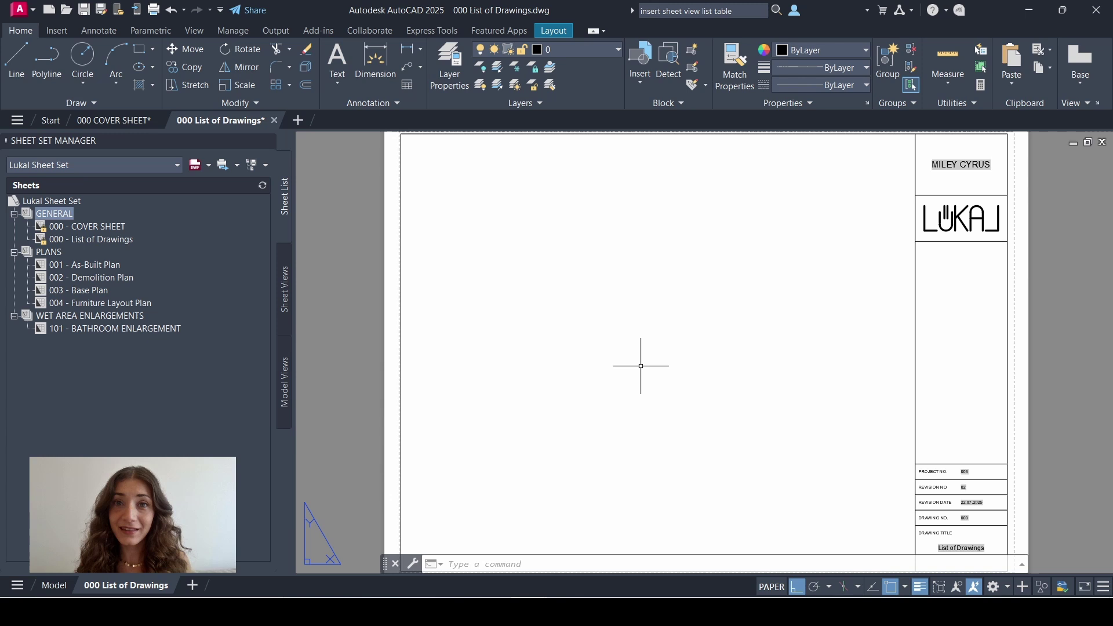
# - Insert a sheet list table for the Lukal Sheet Set titled 'LIST OF DRAWINGS'
pyautogui.rightClick(50, 201)
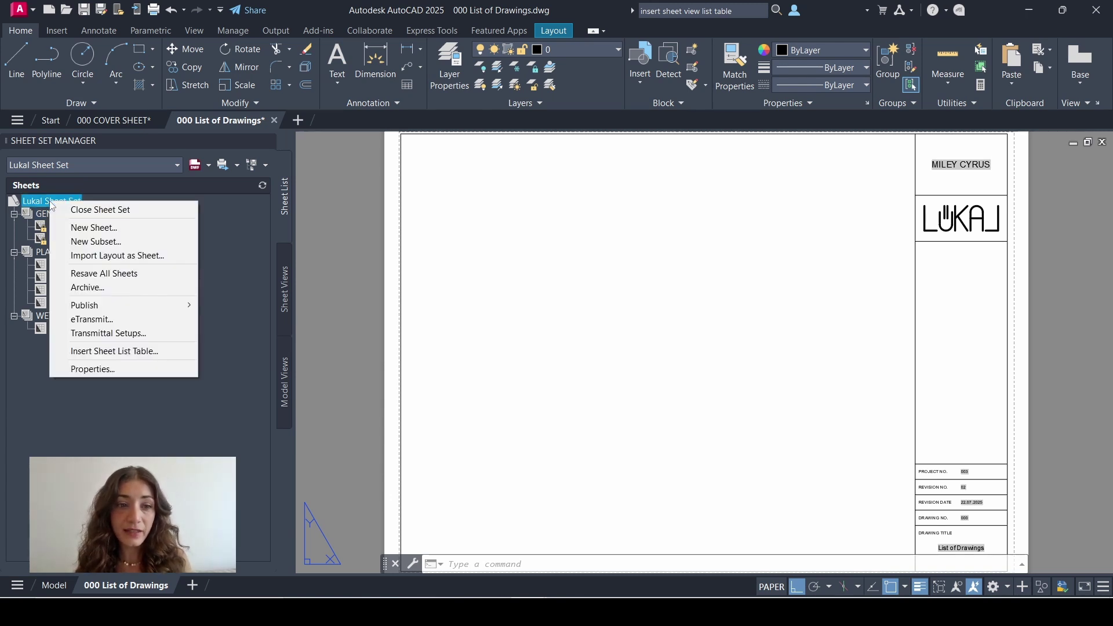
pyautogui.rightClick(47, 203)
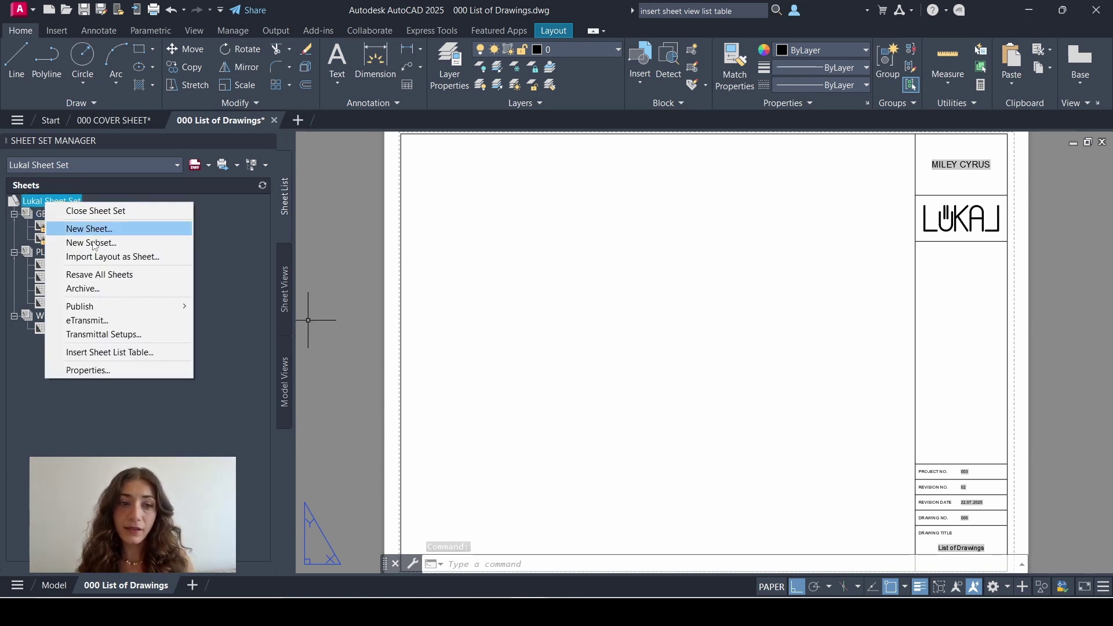
pyautogui.click(118, 353)
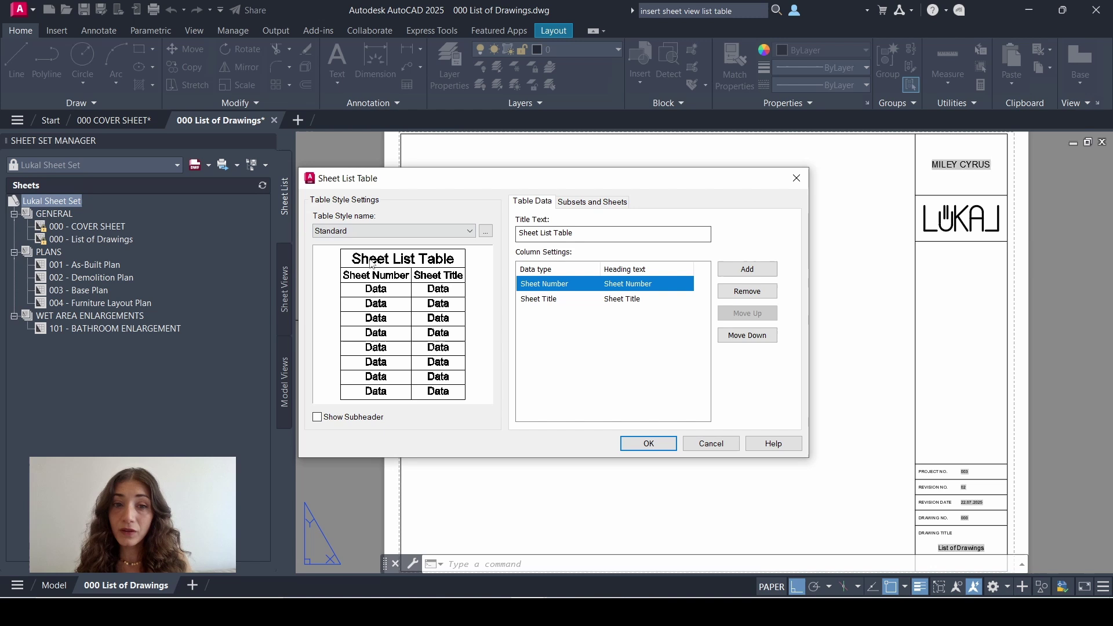
pyautogui.tripleClick(598, 230)
pyautogui.write('LIST ')
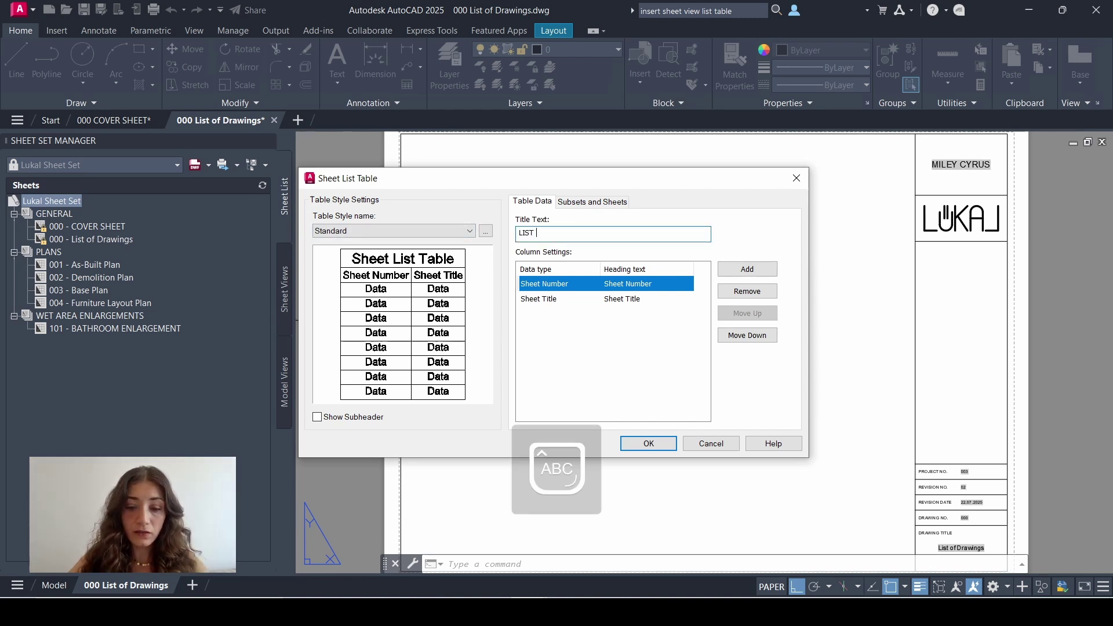
pyautogui.write('OF DRAWINGS')
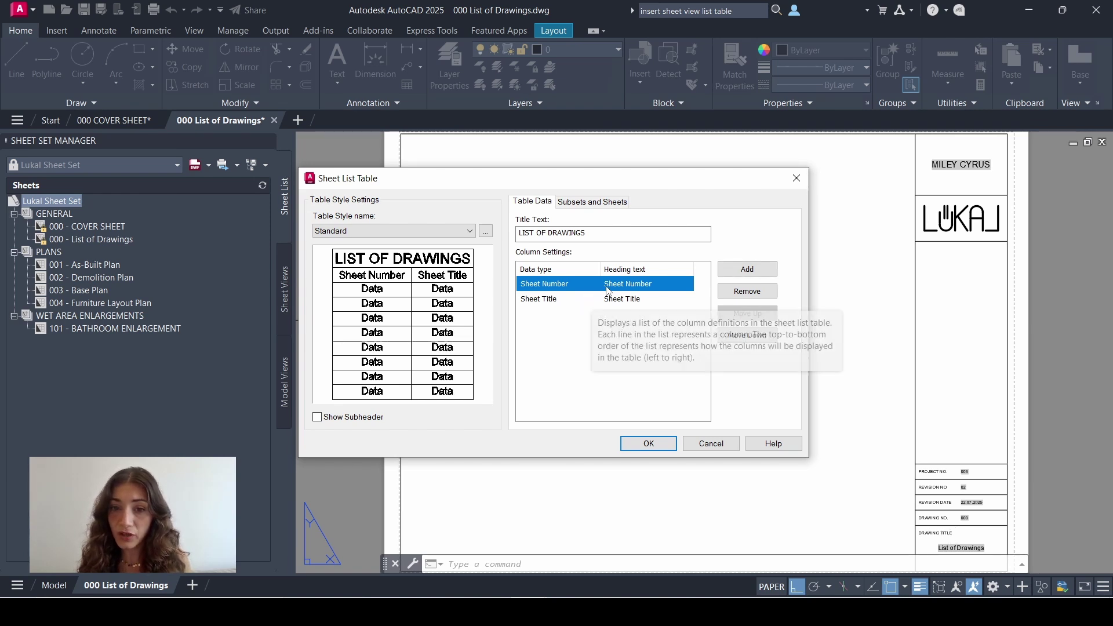
# - Rename the column headings to 'DRAWING NO.' and 'DRAWING TITLE'
pyautogui.click(633, 289)
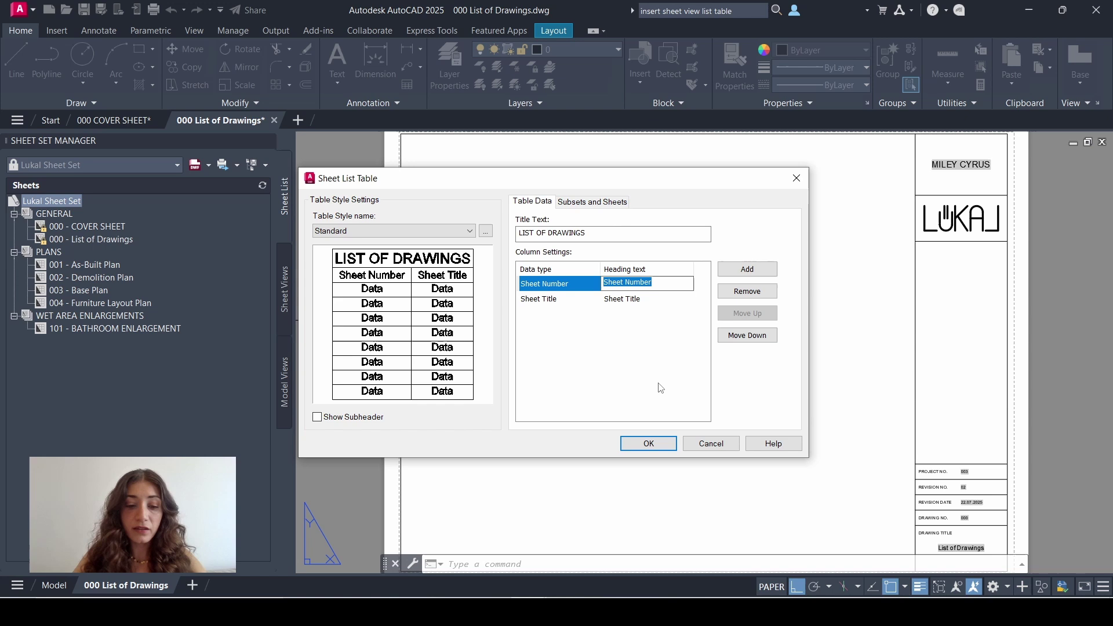
pyautogui.write('DRAWING NO.')
pyautogui.click(648, 298)
pyautogui.click(648, 299)
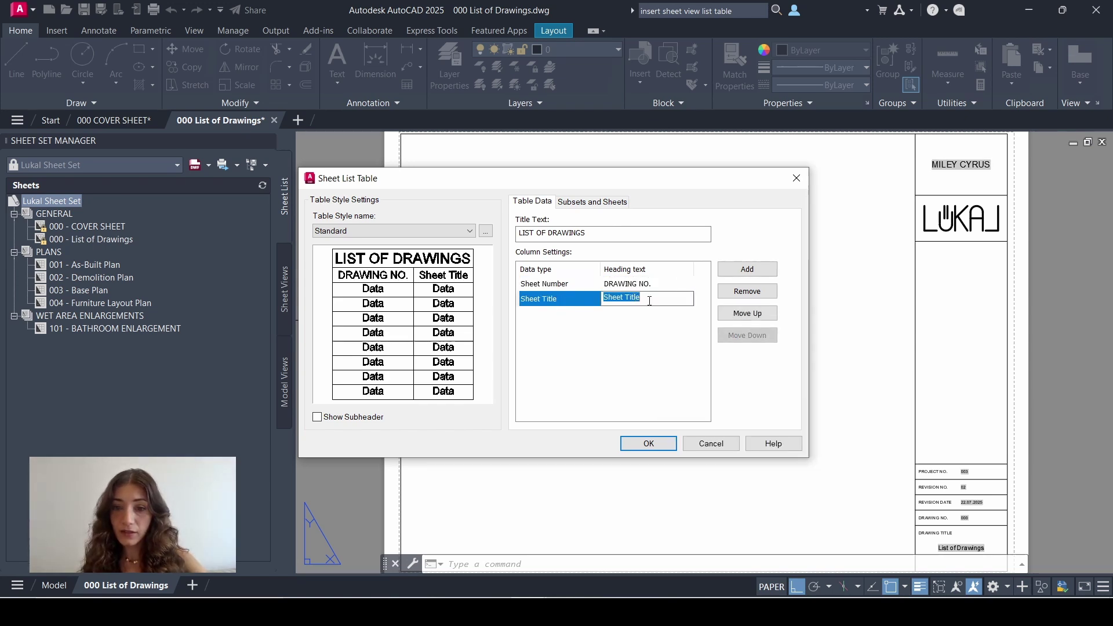
pyautogui.write('DRAWING')
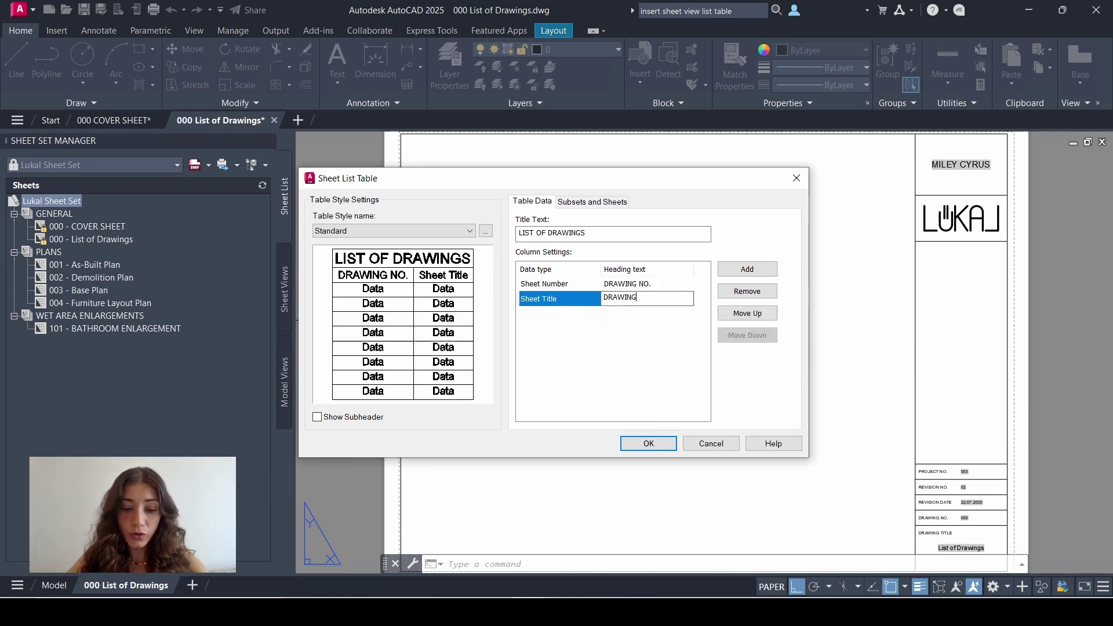
pyautogui.write(' TITLE')
pyautogui.press('Return')
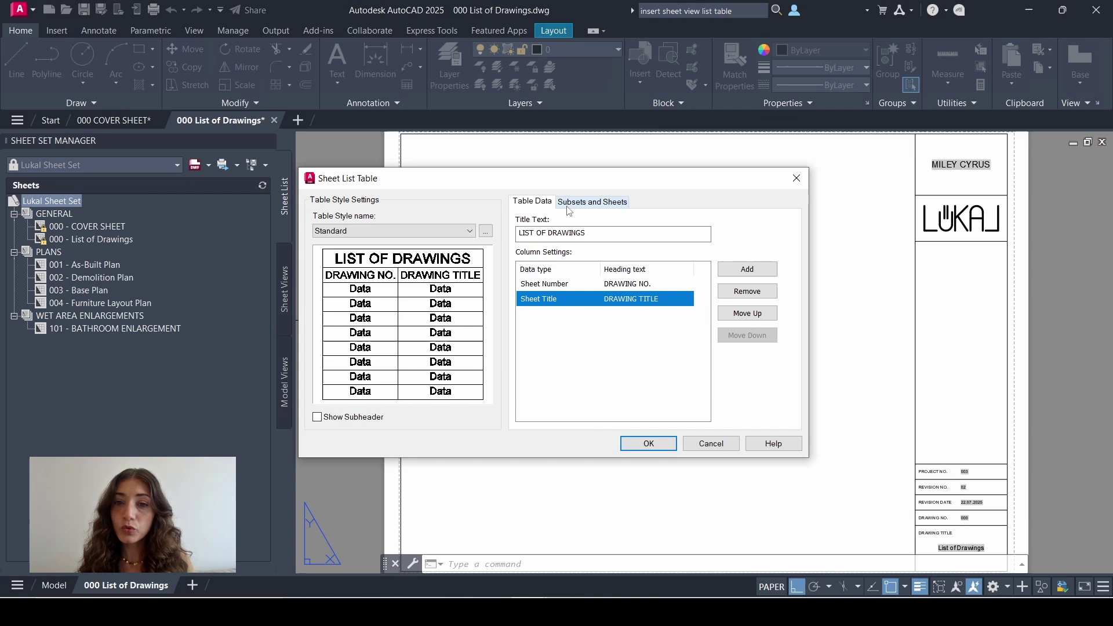
# - Apply Lukal Table Style with Show Subheader ticked to the sheet list table and confirm
pyautogui.click(597, 201)
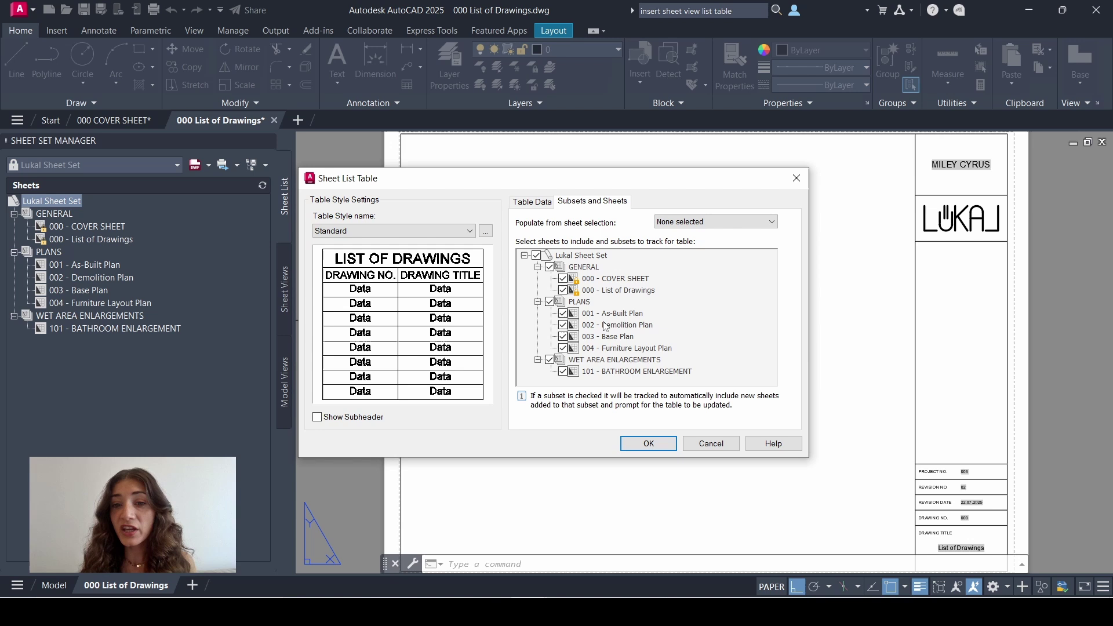
pyautogui.moveTo(596, 332)
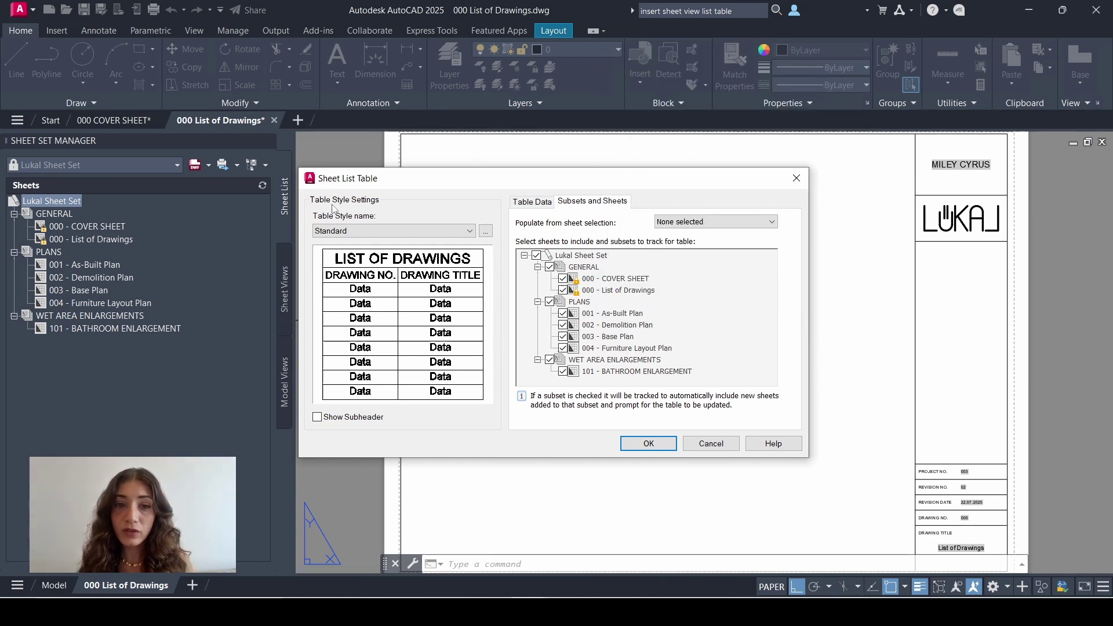
pyautogui.click(413, 232)
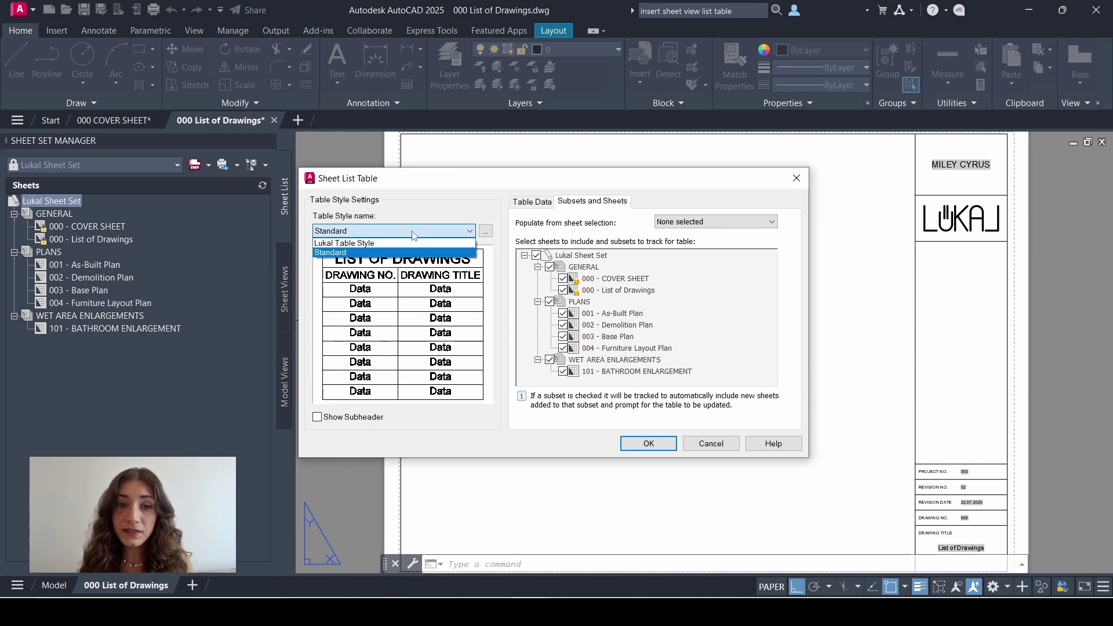
pyautogui.click(371, 244)
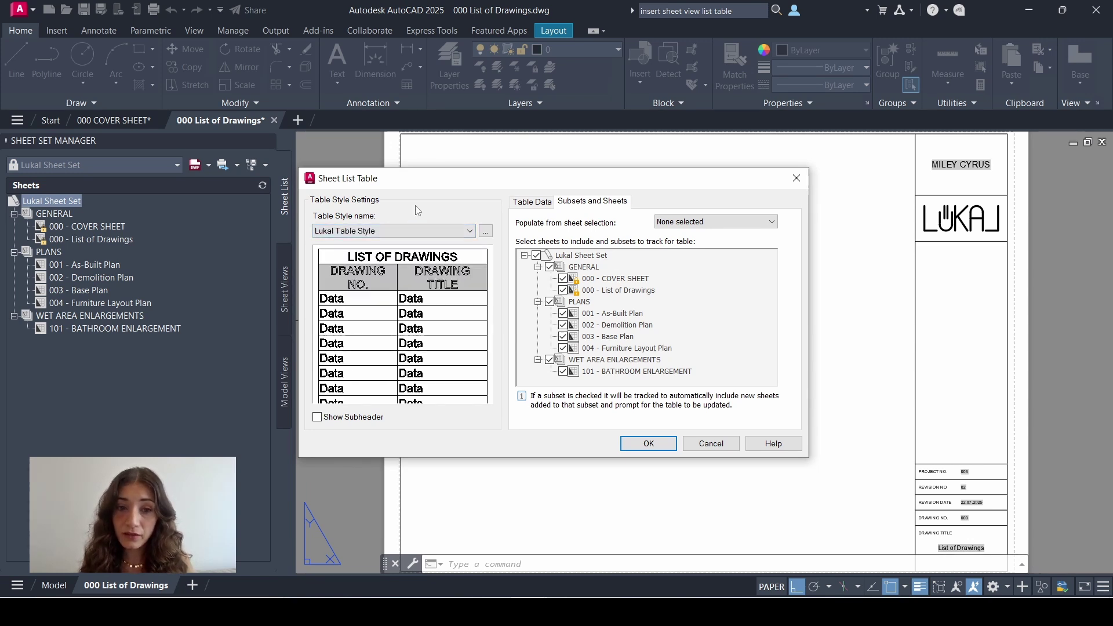
pyautogui.click(317, 417)
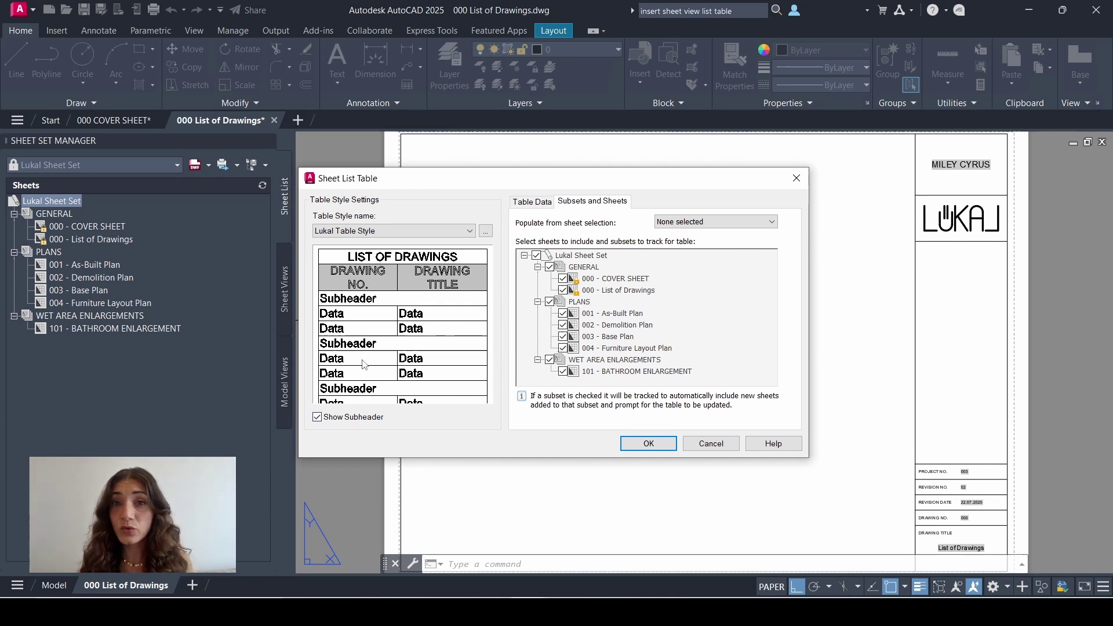
pyautogui.click(648, 443)
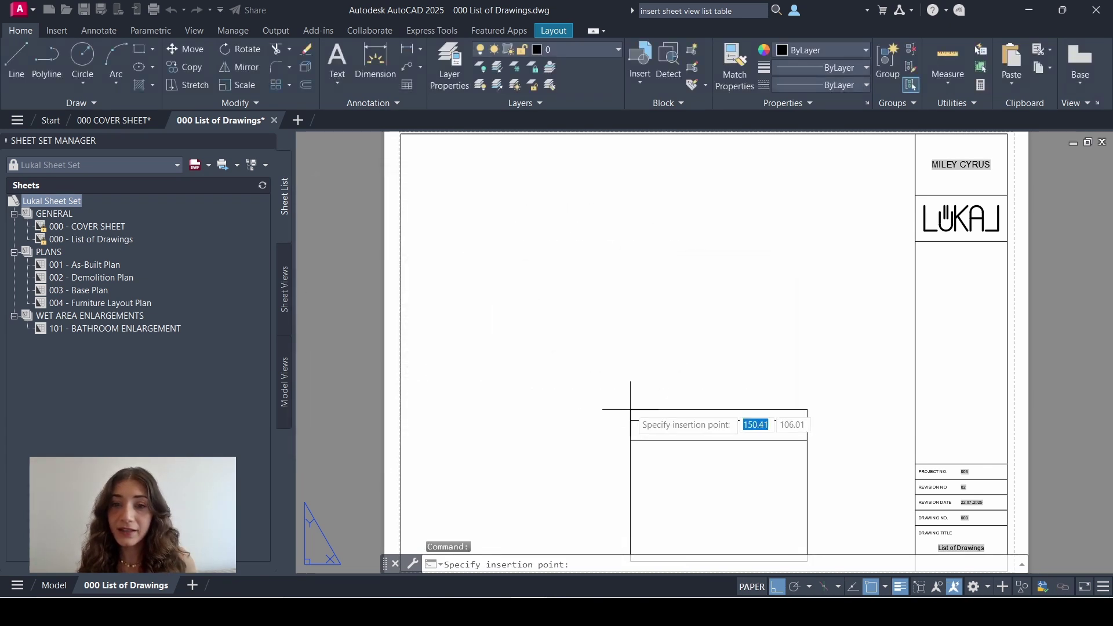
# - Place the sheet list table on the layout and open the Plot dialog
pyautogui.click(579, 157)
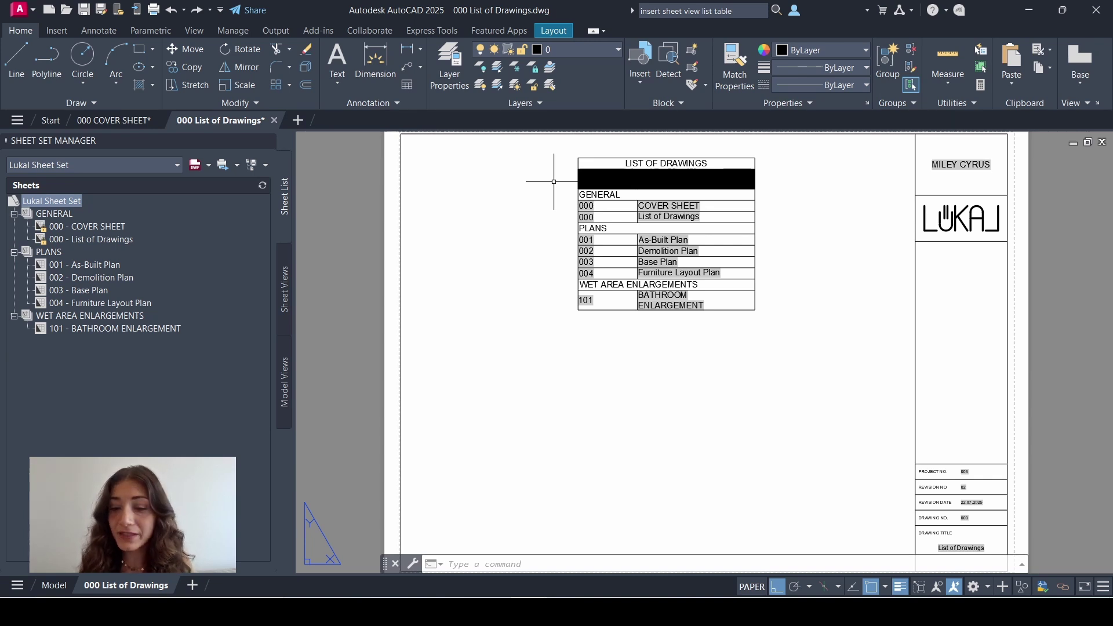
pyautogui.hotkey('ctrl', 'p')
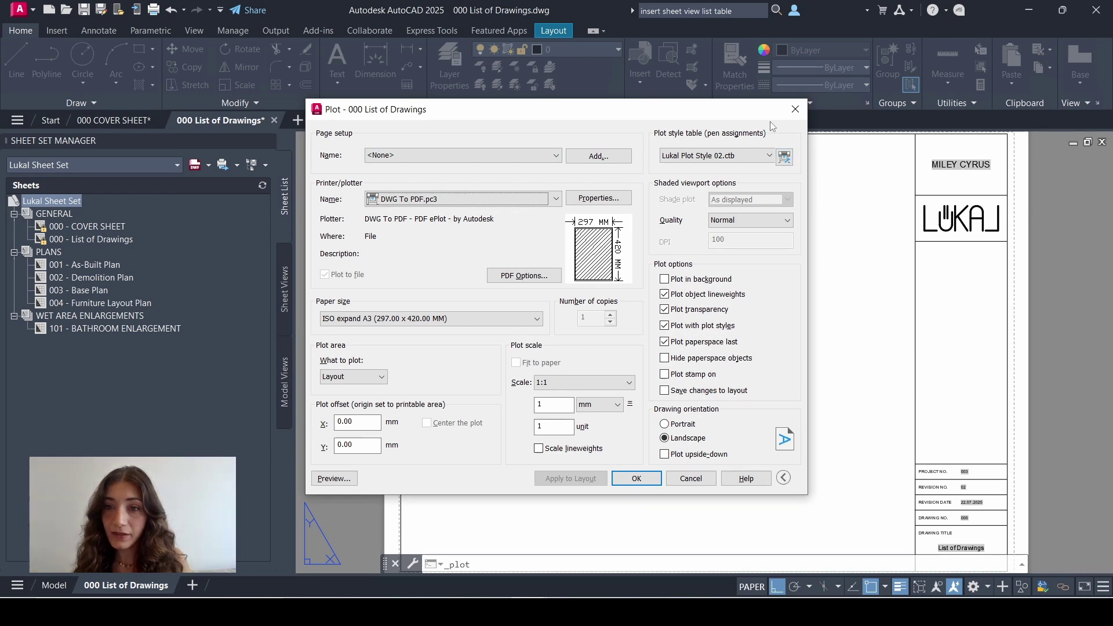
# - Set Color 9 in Lukal Plot Style 02.ctb to Use object color and save
pyautogui.click(785, 158)
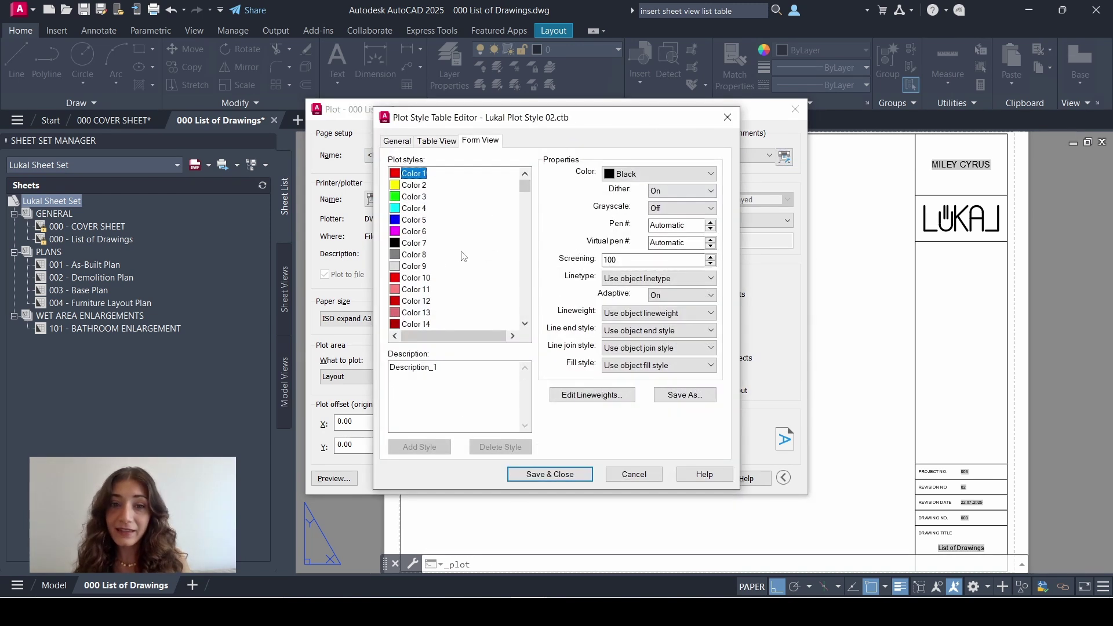
pyautogui.click(421, 267)
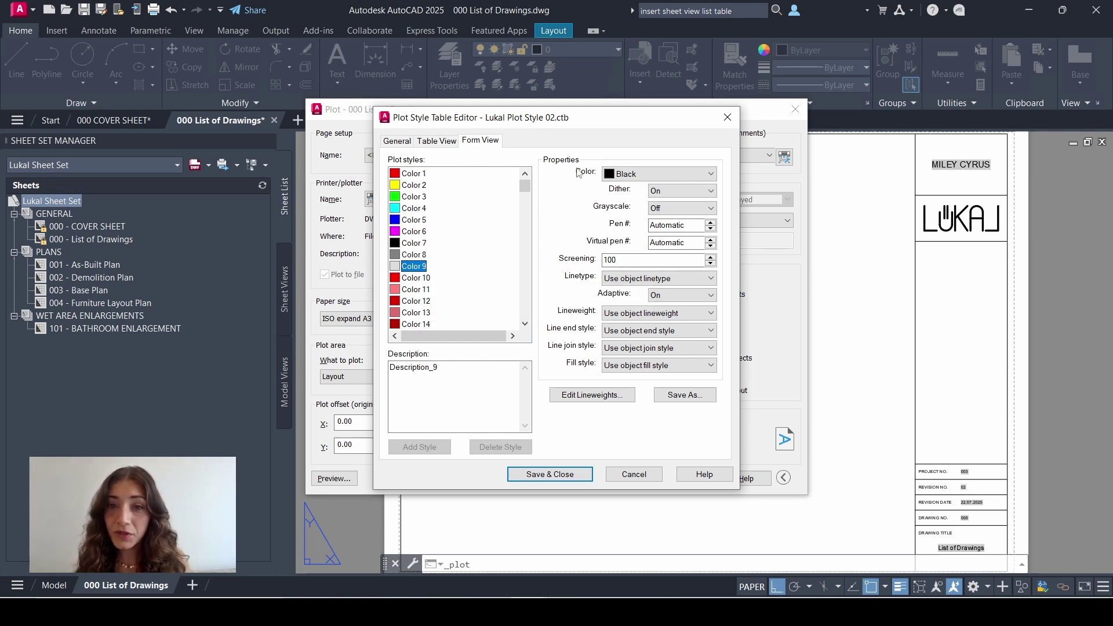
pyautogui.click(650, 175)
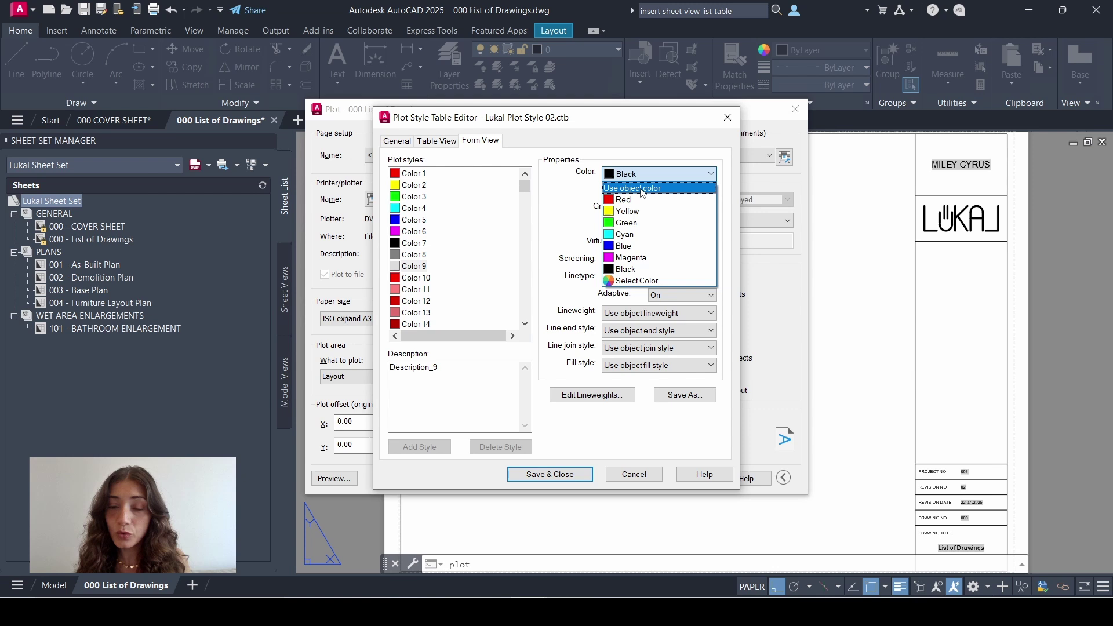
pyautogui.click(644, 189)
pyautogui.click(564, 474)
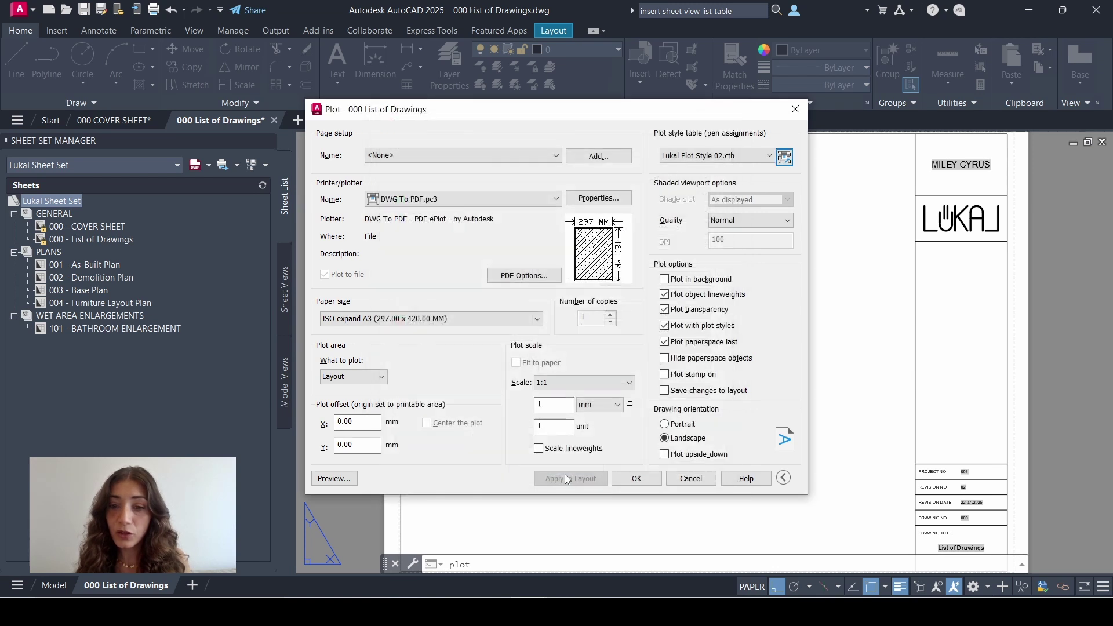
# - Cancel plotting and regenerate the drawing with RE
pyautogui.click(690, 478)
pyautogui.write('RE')
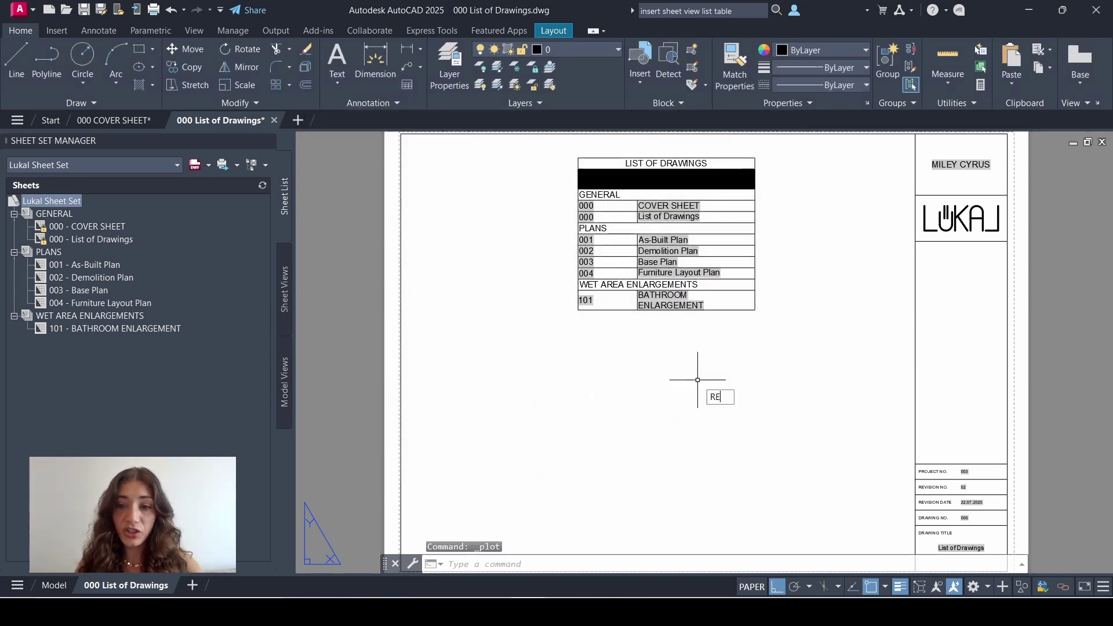
pyautogui.press('Return')
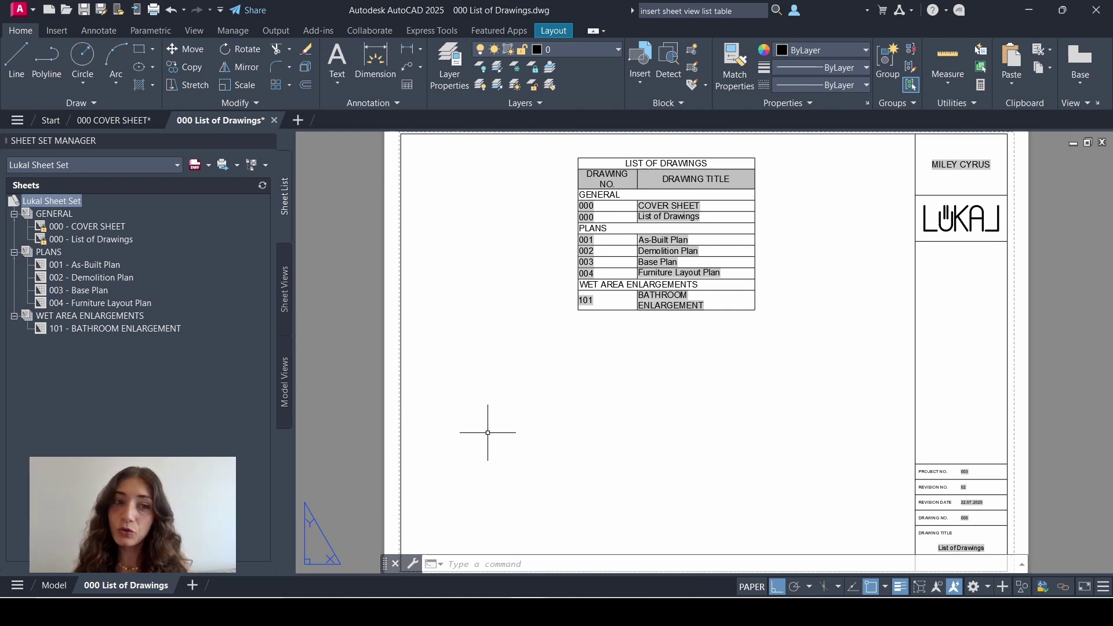
# - Add sheet 102 POWDER ROOM ENLARGEMENTR under the WET AREA ENLARGEMENTS subset
pyautogui.rightClick(47, 314)
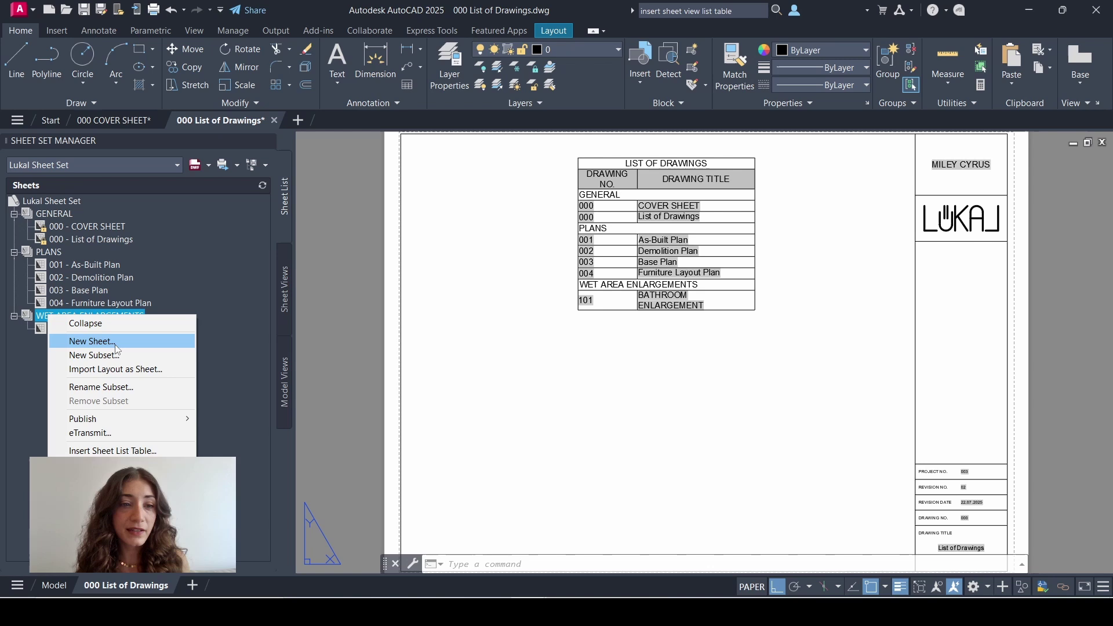
pyautogui.click(116, 344)
pyautogui.write('102')
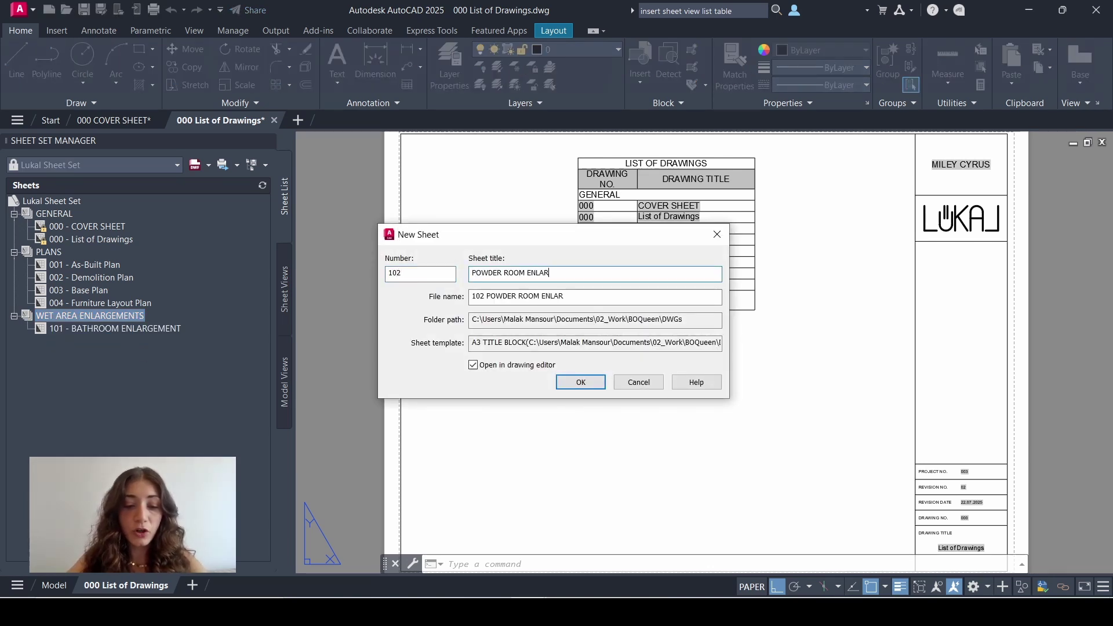
pyautogui.write('GEMENTR')
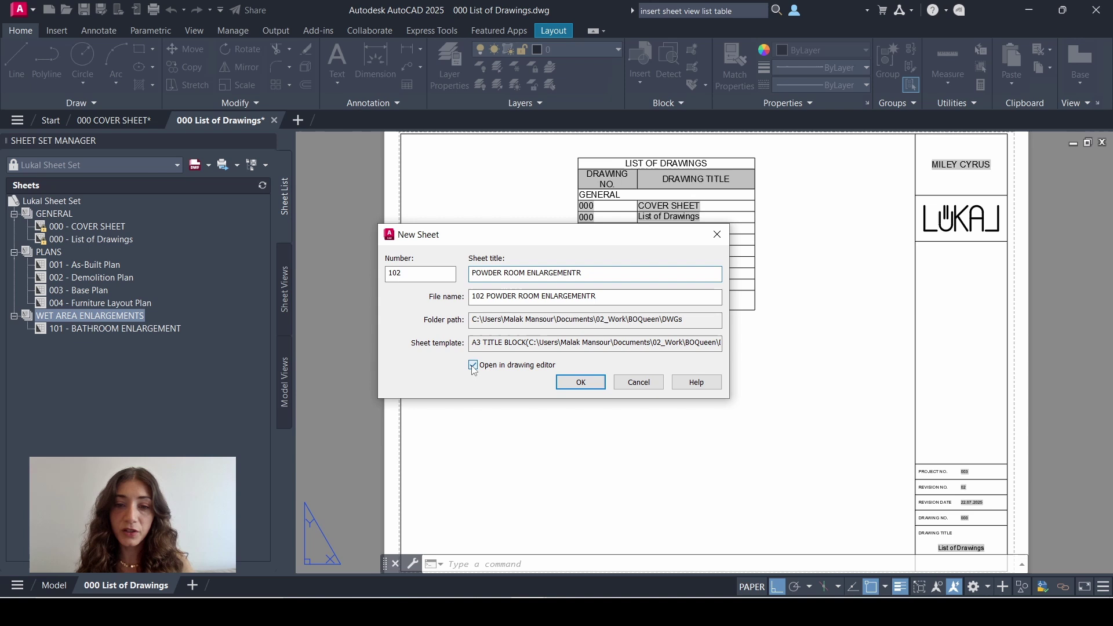
pyautogui.click(582, 383)
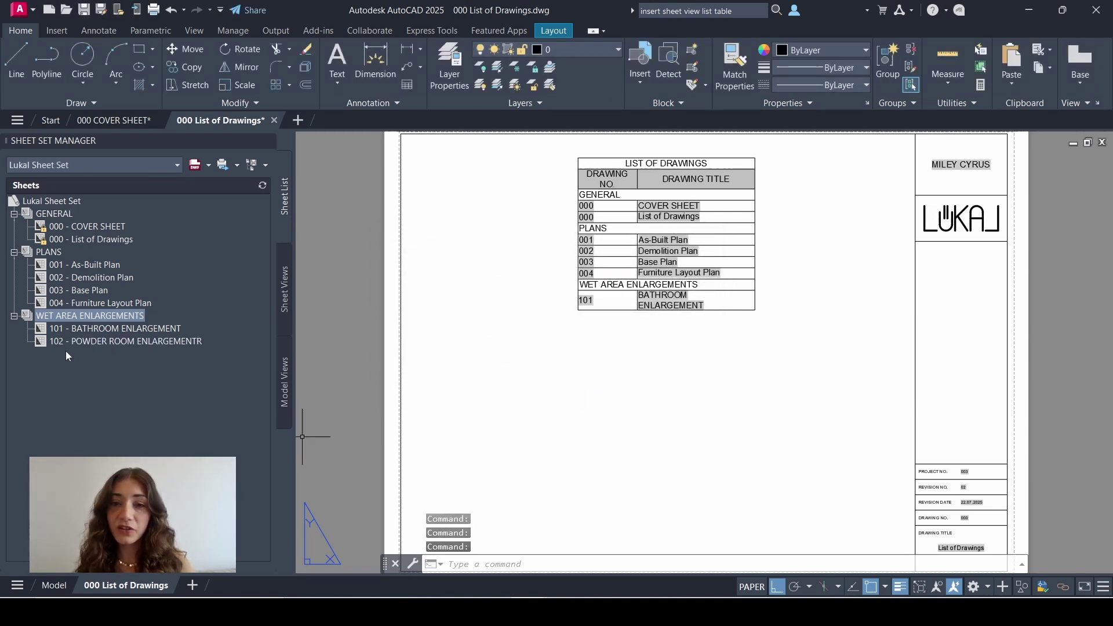
# - Select the sheet list table and update its table data links so row 102 appears
pyautogui.click(799, 153)
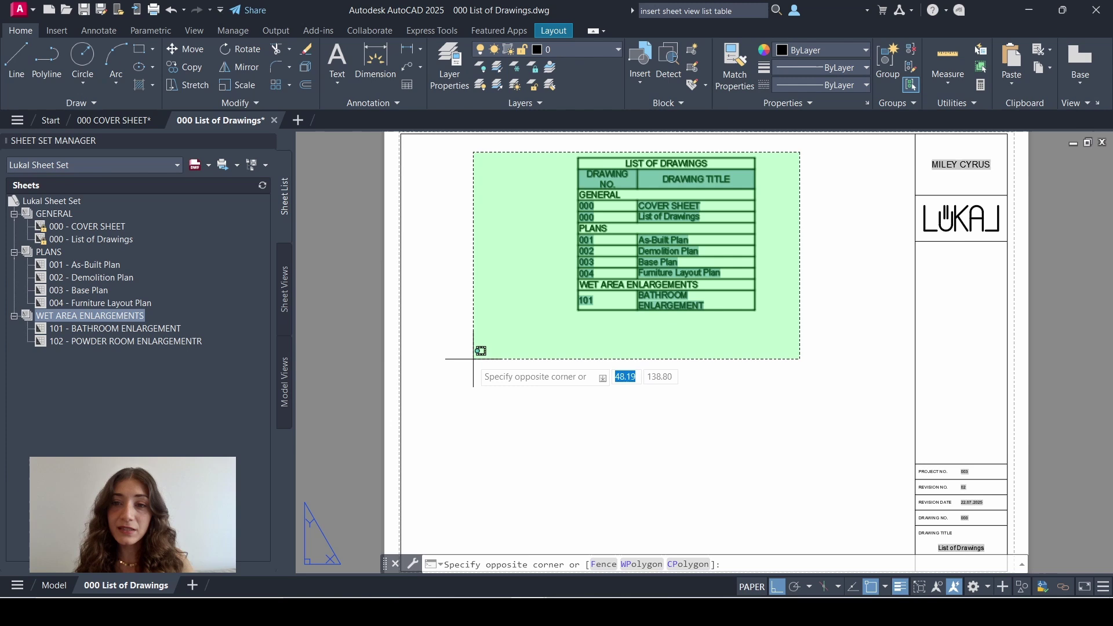
pyautogui.click(473, 359)
pyautogui.rightClick(617, 261)
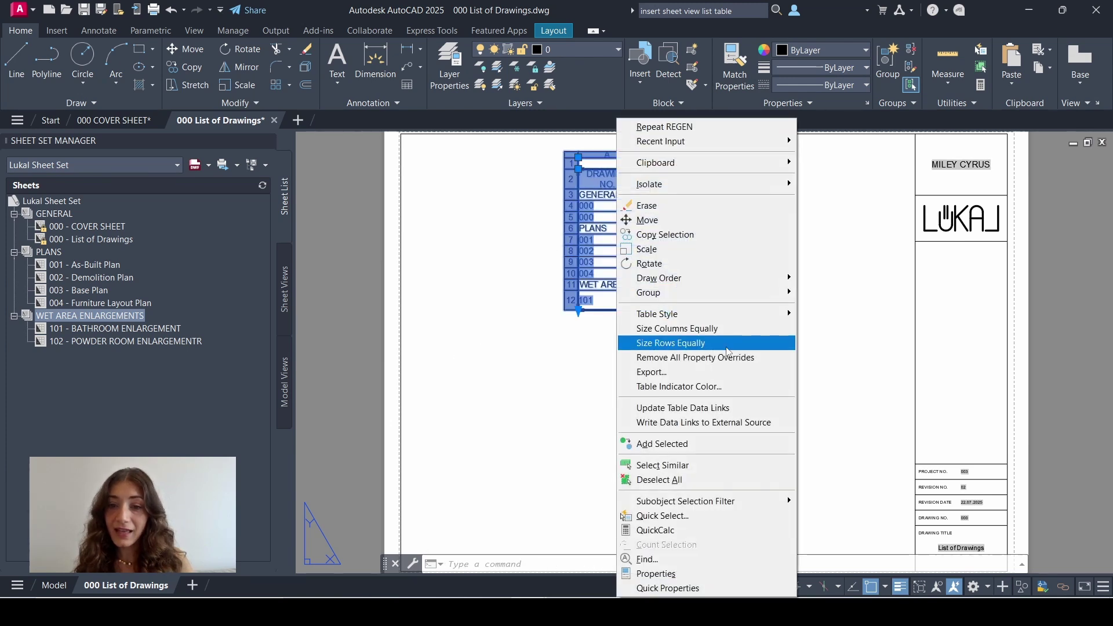
pyautogui.click(752, 411)
pyautogui.press('Escape')
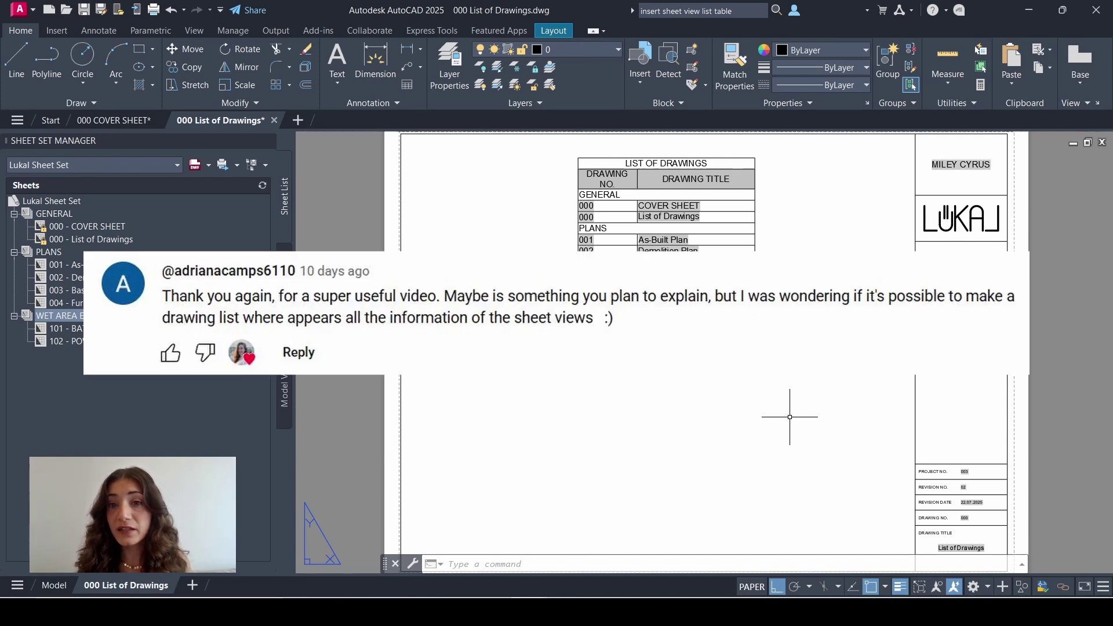
# - Erase the old sheet list table and insert a new sheet list table for the Lukal Sheet Set
pyautogui.moveTo(835, 264); pyautogui.dragTo(655, 334)
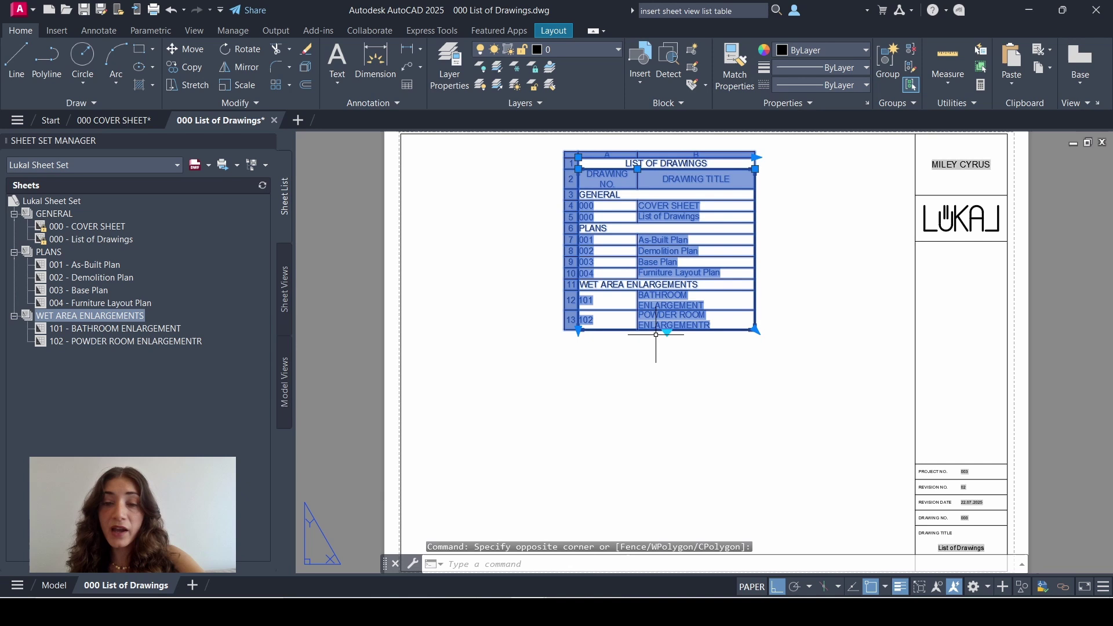
pyautogui.press('Delete')
pyautogui.rightClick(63, 201)
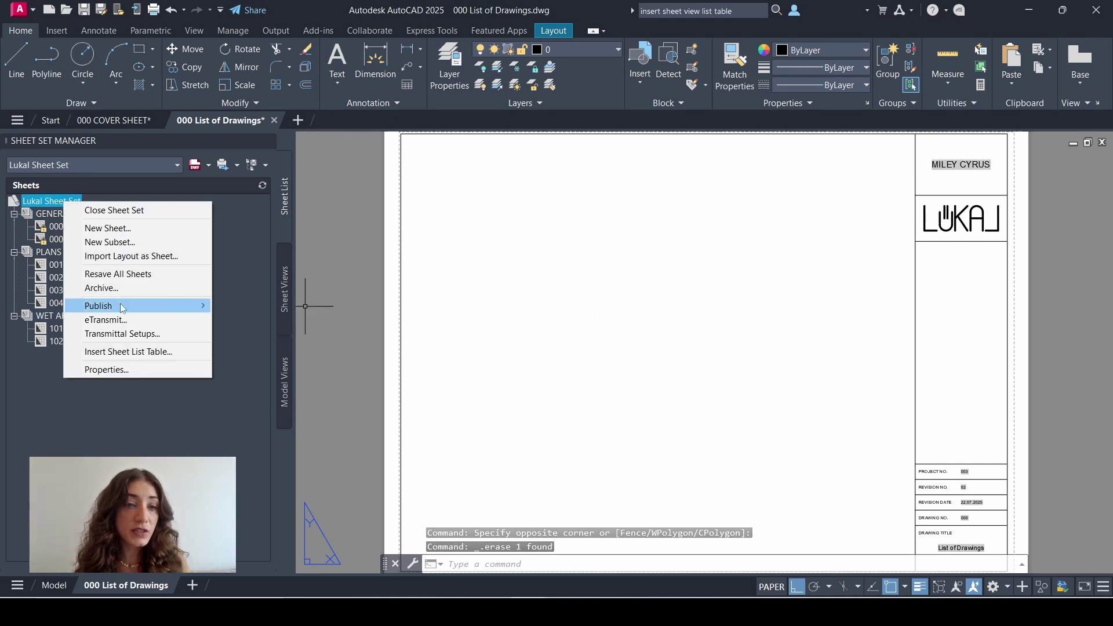
pyautogui.click(142, 352)
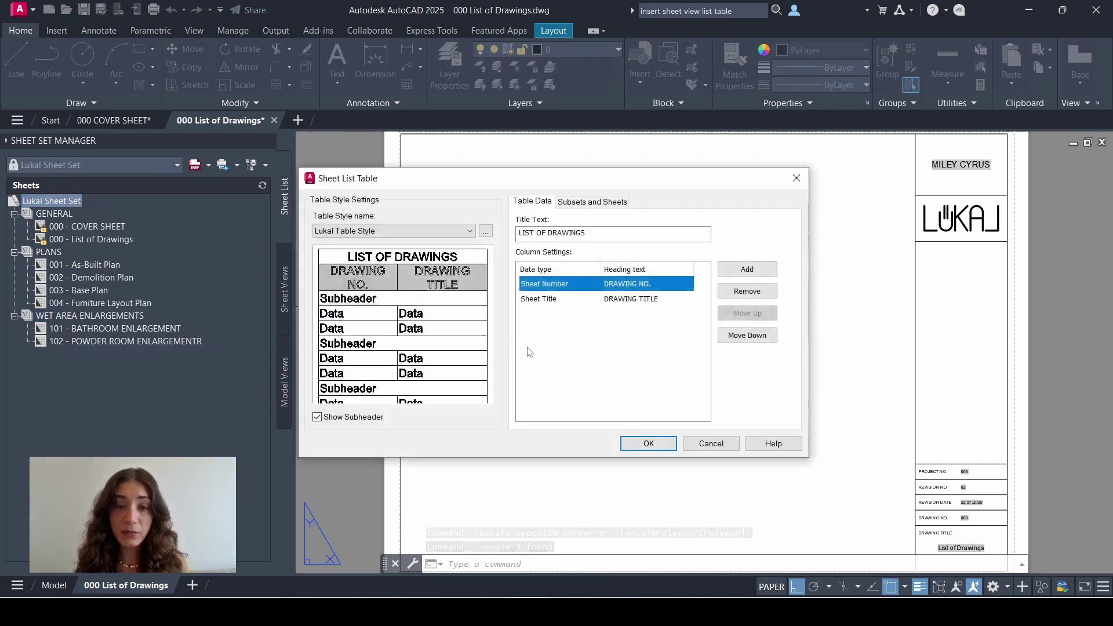
# - Add a third column with data type None and heading SHEET VIEWS
pyautogui.click(747, 269)
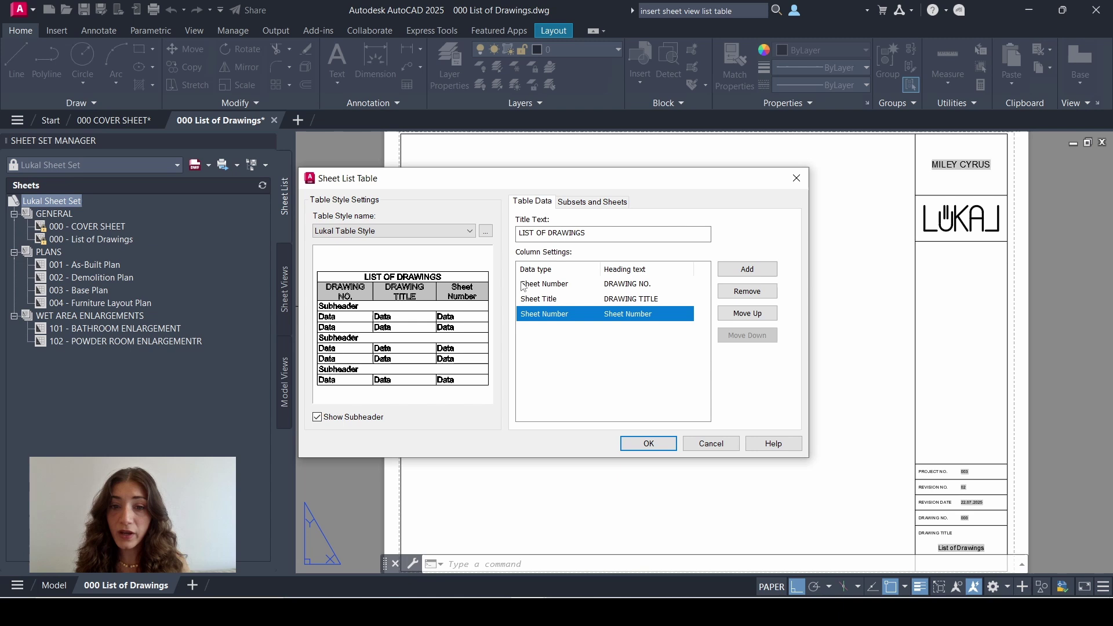
pyautogui.click(567, 317)
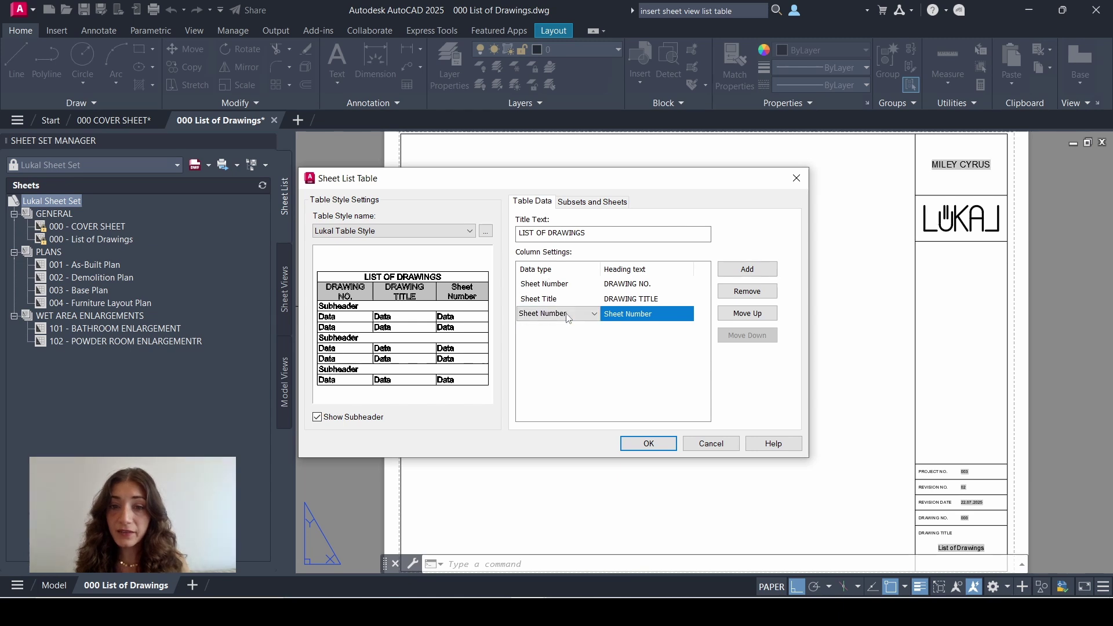
pyautogui.click(594, 314)
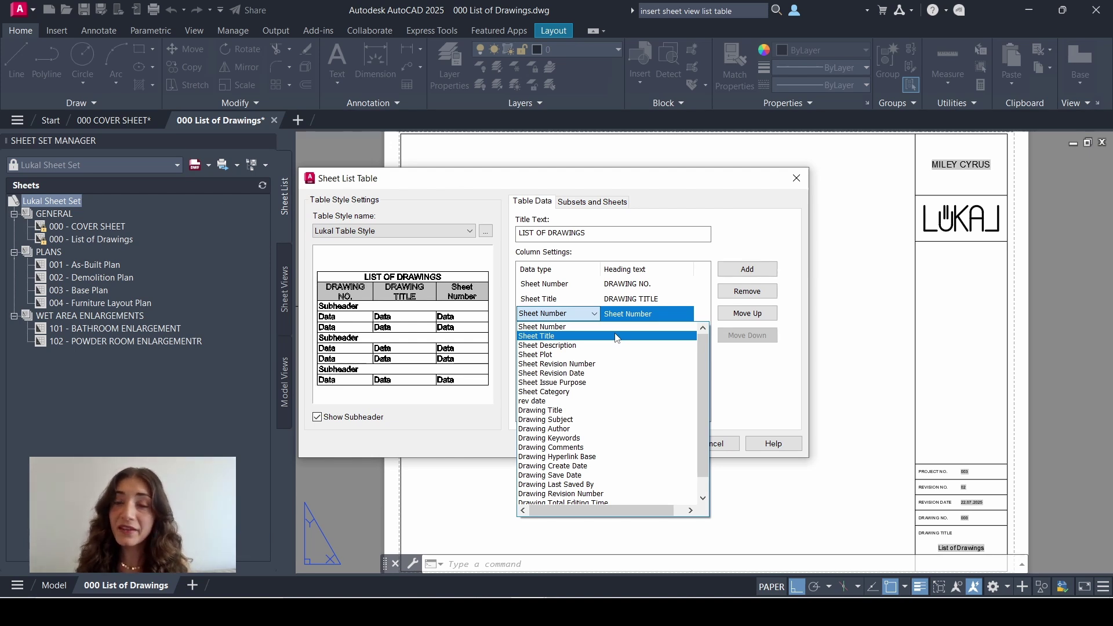
pyautogui.scroll(-1, 616, 337)
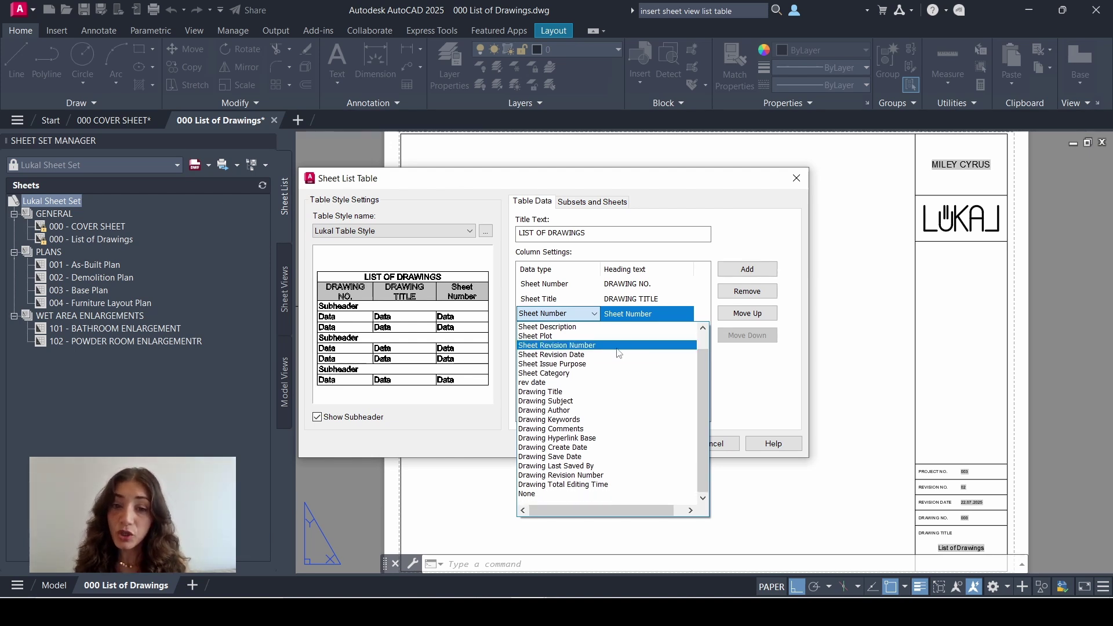
pyautogui.click(536, 494)
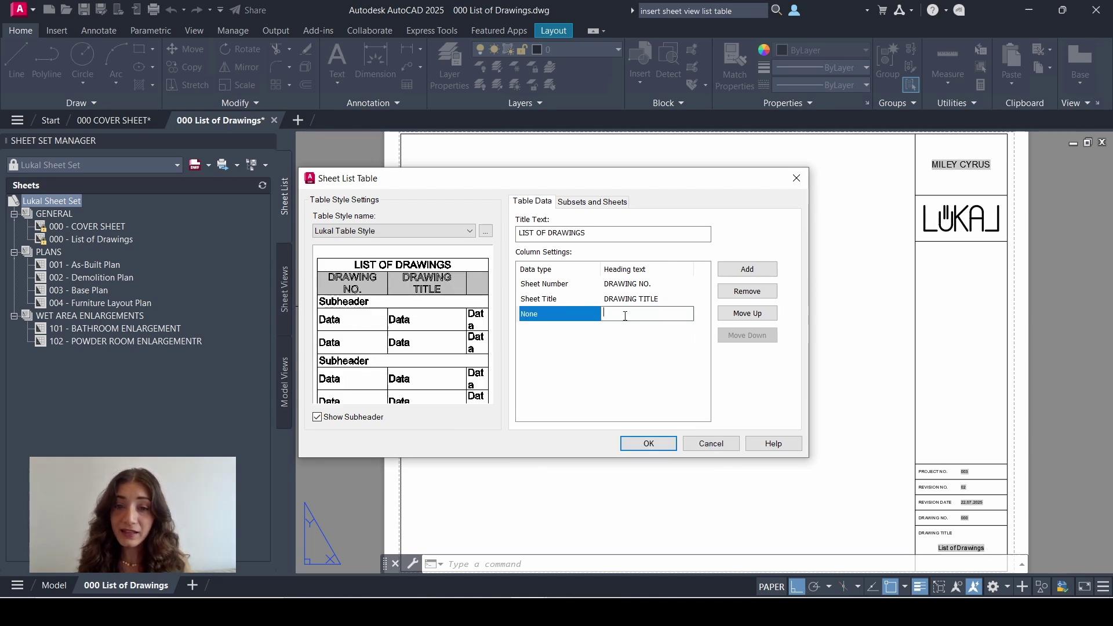
pyautogui.write('SHEET VIEWS')
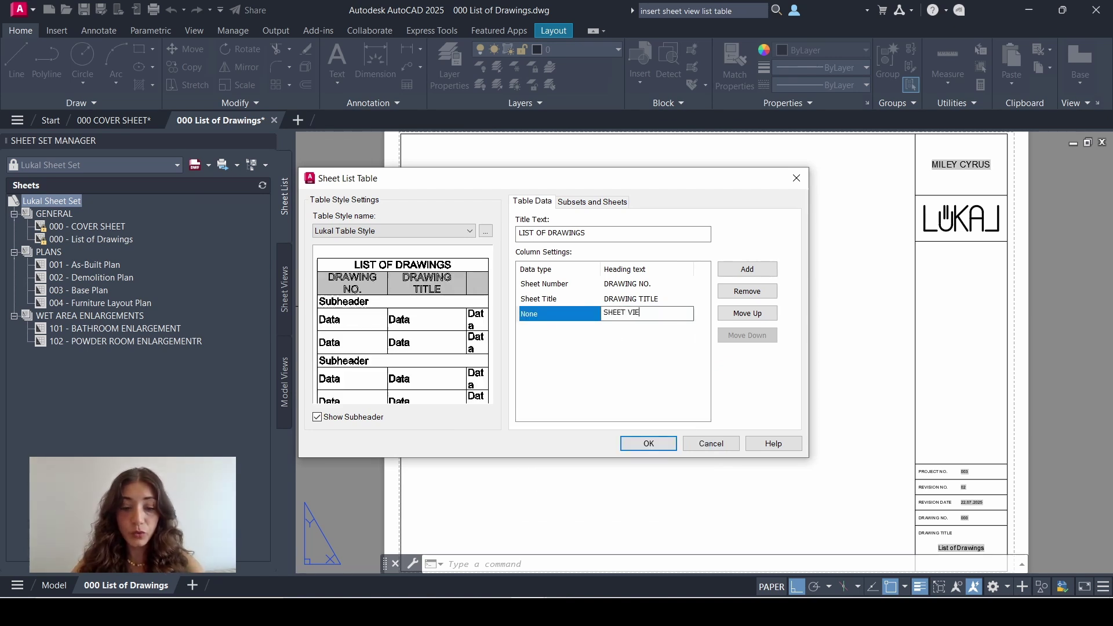
pyautogui.click(648, 444)
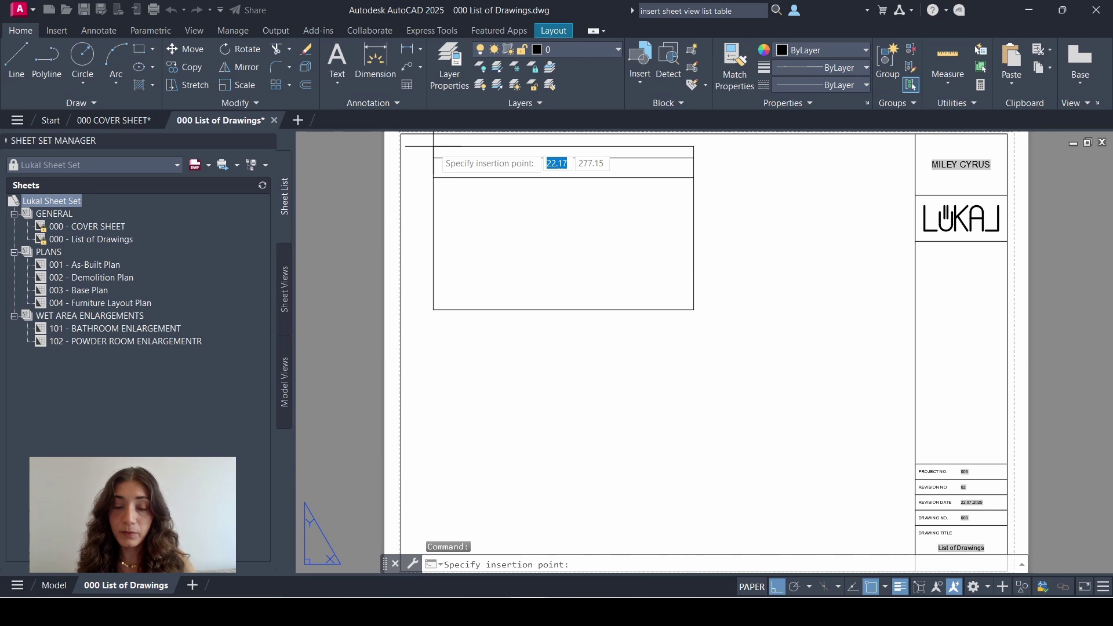
# - Place the table at the sheet's top-left, widen the SHEET VIEWS column, and show Sheet Views
pyautogui.click(416, 140)
pyautogui.click(674, 171)
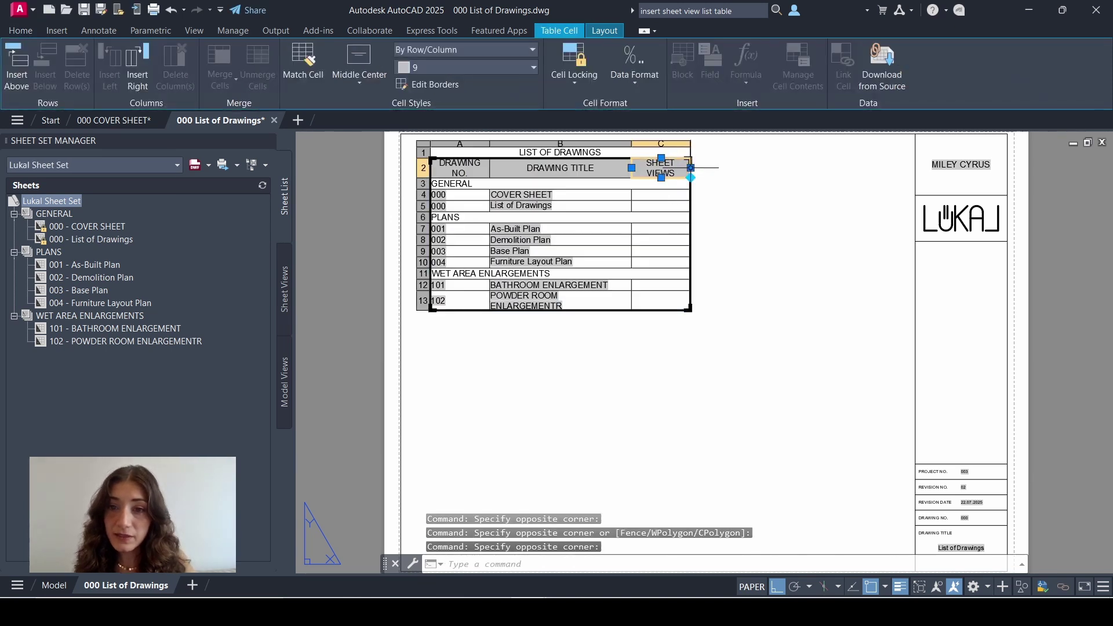
pyautogui.click(691, 168)
pyautogui.click(762, 168)
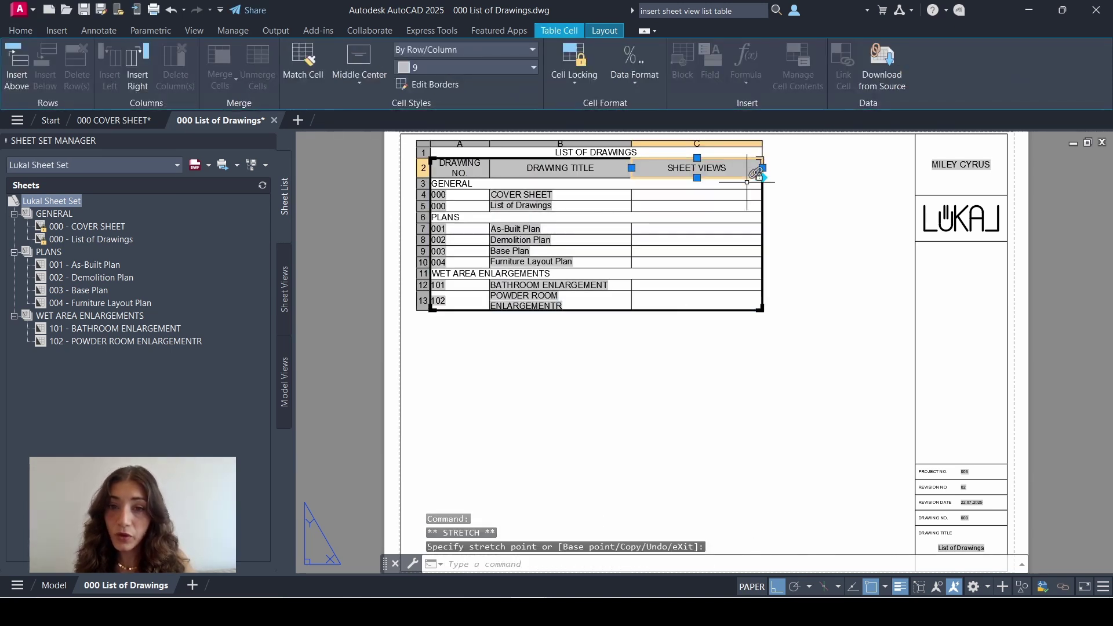
pyautogui.press('Escape')
pyautogui.click(284, 306)
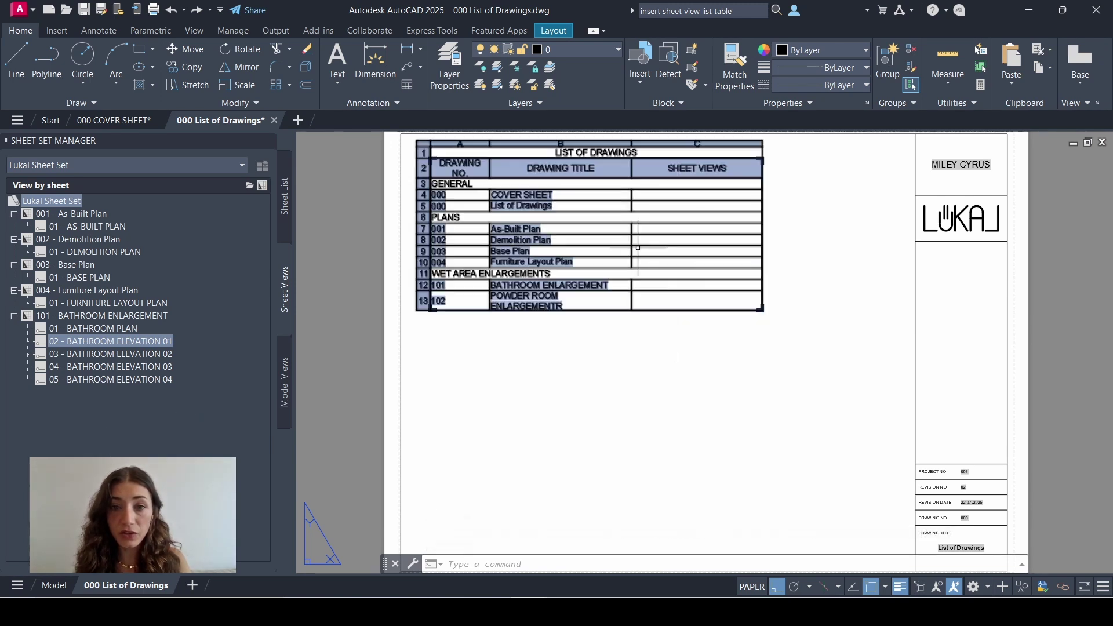
# - Draw a multiline text box across the As-Built Plan row's SHEET VIEWS cell
pyautogui.scroll(2, 594, 204)
pyautogui.scroll(2, 595, 204)
pyautogui.moveTo(661, 228); pyautogui.dragTo(774, 255, button='middle')
pyautogui.write('mt')
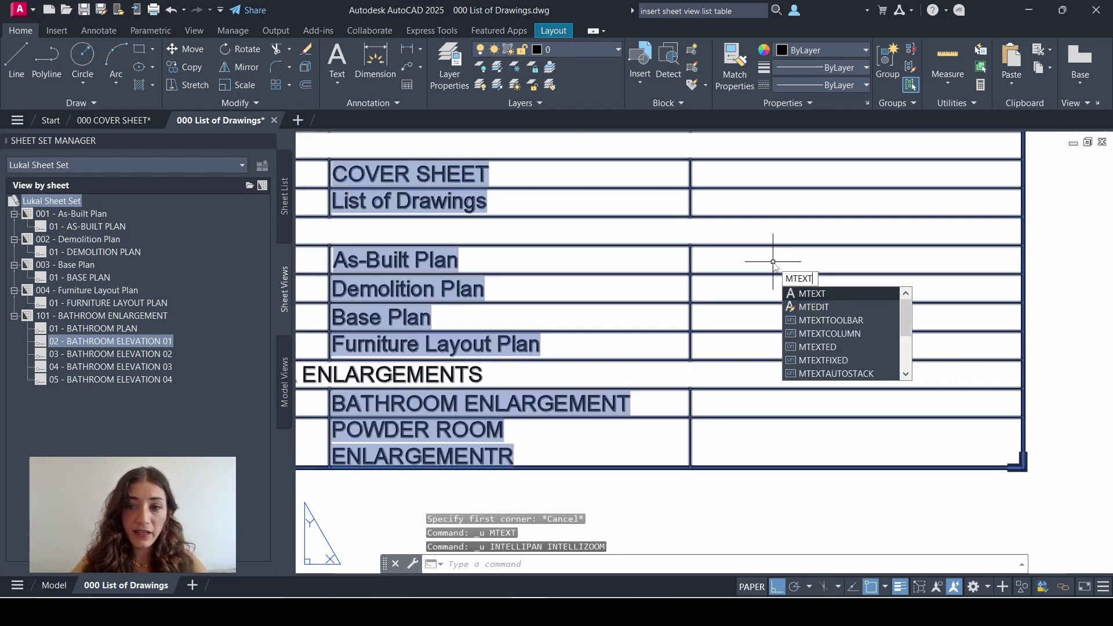
pyautogui.press('Return')
pyautogui.click(691, 246)
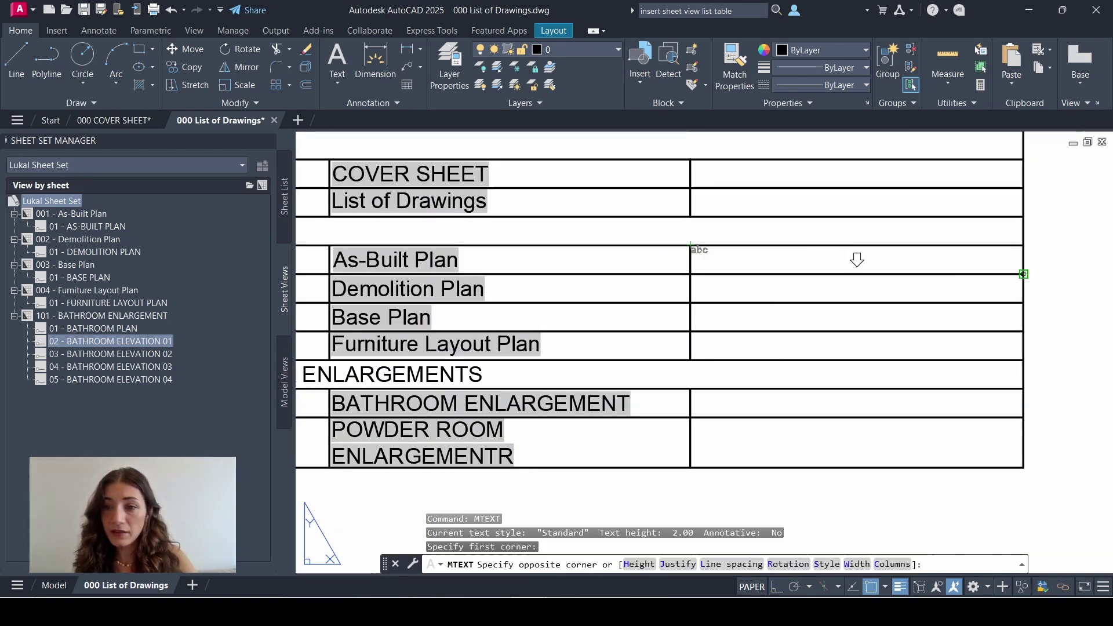
pyautogui.click(1024, 273)
# - Enter '01 - AS-BUILT PLAN' at text height 4, justified middle left
pyautogui.write('4')
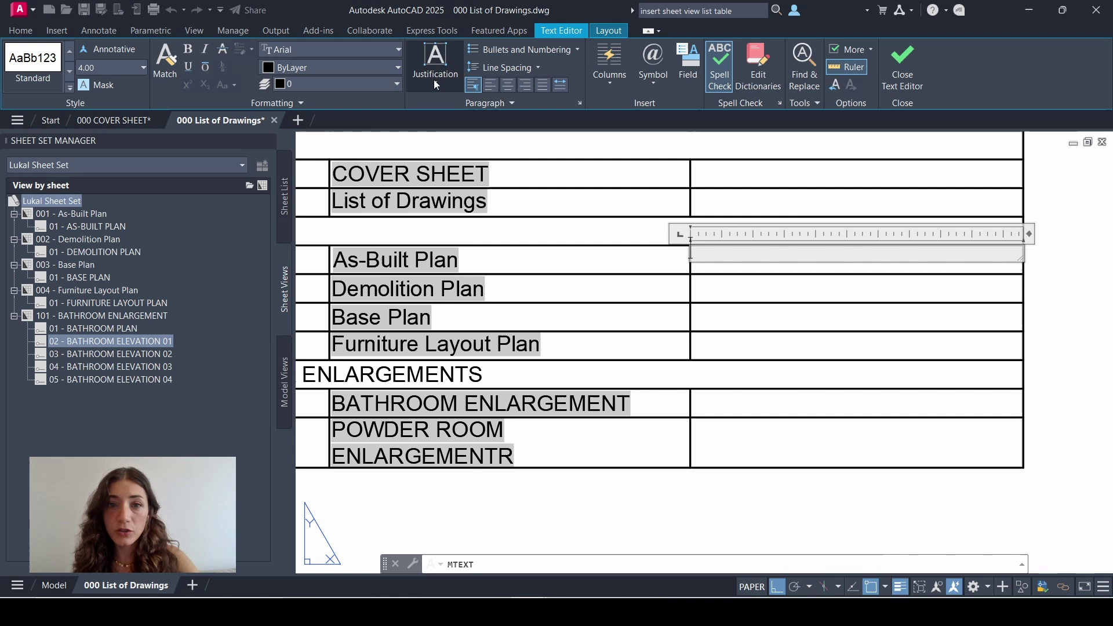
pyautogui.click(435, 83)
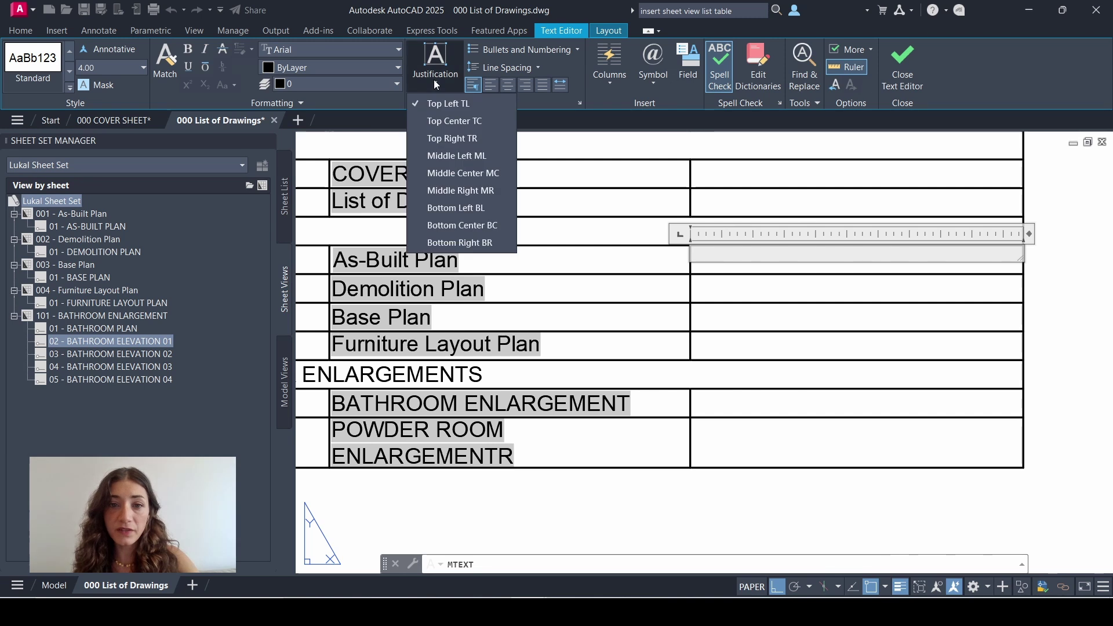
pyautogui.click(466, 158)
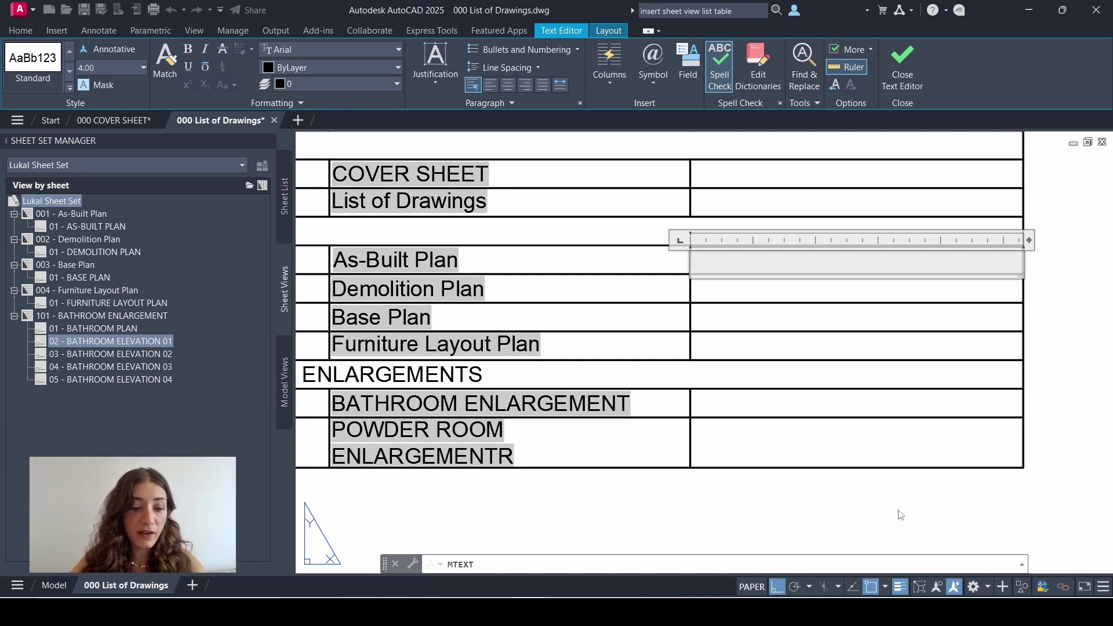
pyautogui.write('01 - AS-BUILT ')
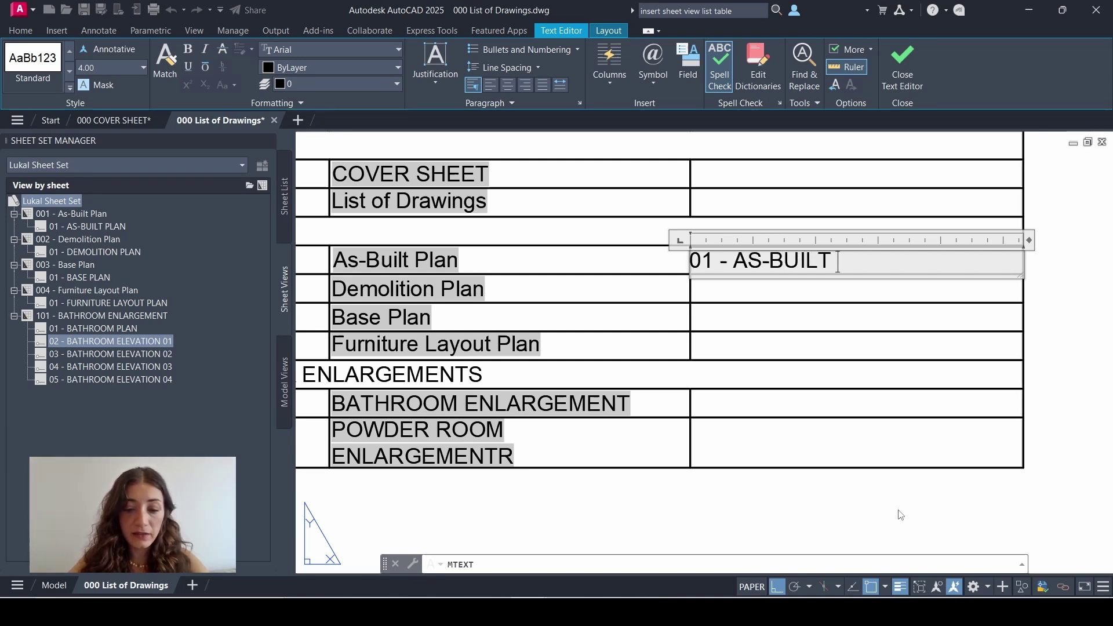
pyautogui.write('PLAN')
pyautogui.click(825, 377)
# - Move the As-Built entry slightly to the right within its cell
pyautogui.write('M')
pyautogui.press('Return')
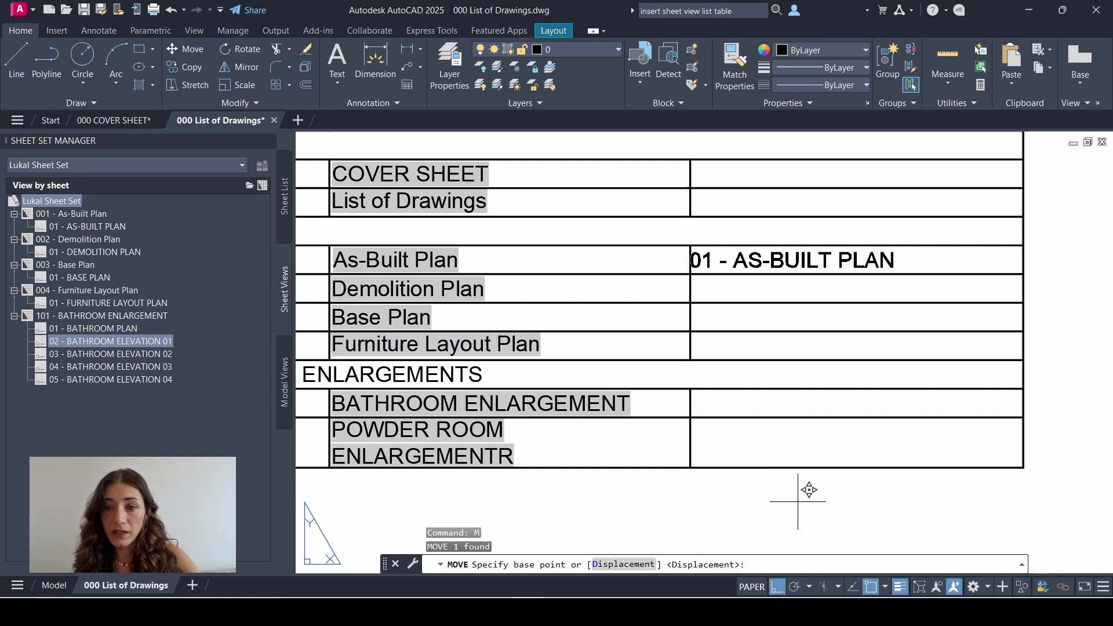
pyautogui.click(809, 490)
pyautogui.click(822, 485)
pyautogui.press('Escape')
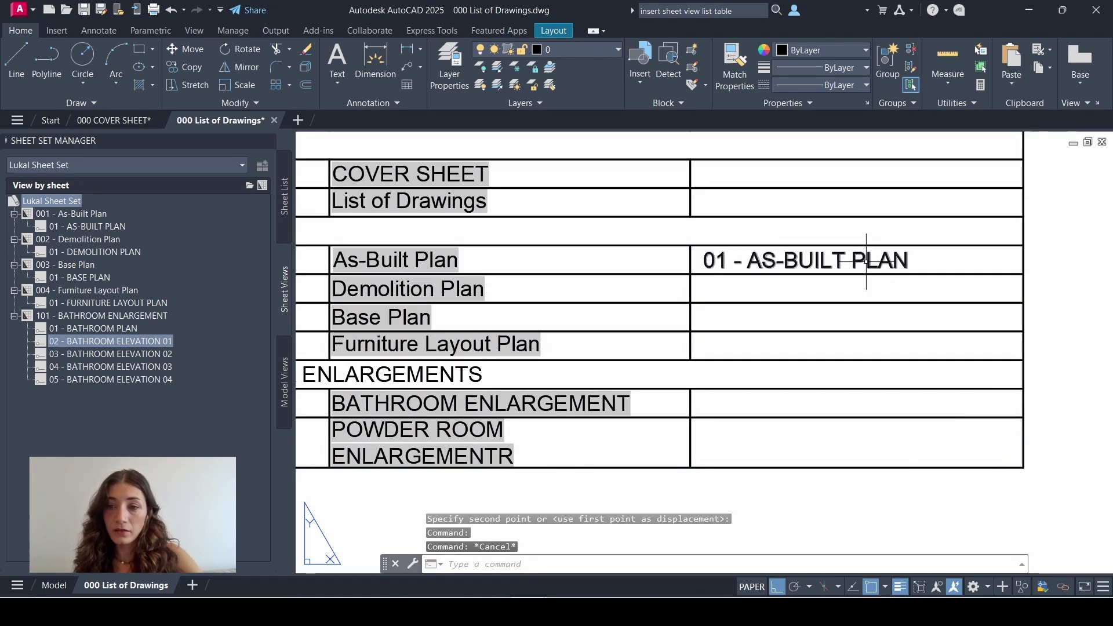
# - Copy the As-Built entry into the Demolition, Base and Furniture Layout Plan rows
pyautogui.click(866, 261)
pyautogui.write('CO')
pyautogui.press('Return')
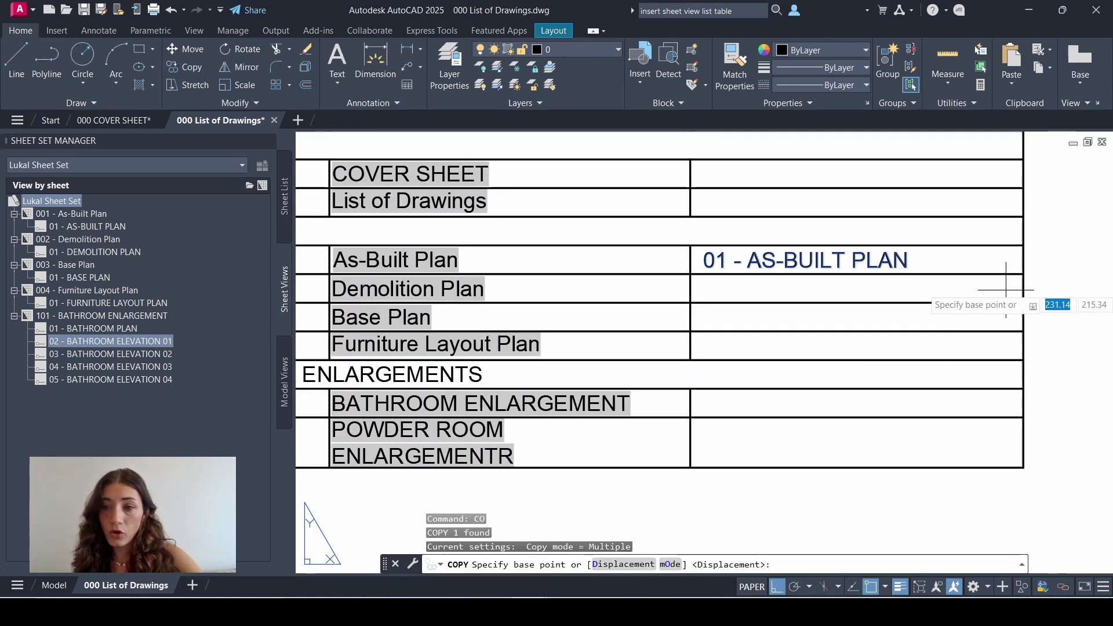
pyautogui.click(1024, 244)
pyautogui.click(1024, 274)
pyautogui.click(1024, 302)
pyautogui.click(1024, 330)
pyautogui.press('Escape')
# - Rename the copies to DEMOLITION, BASE and FURNITURE LAYOUT plan entries
pyautogui.doubleClick(812, 289)
pyautogui.doubleClick(812, 289)
pyautogui.write('DEMOLITION PLAN')
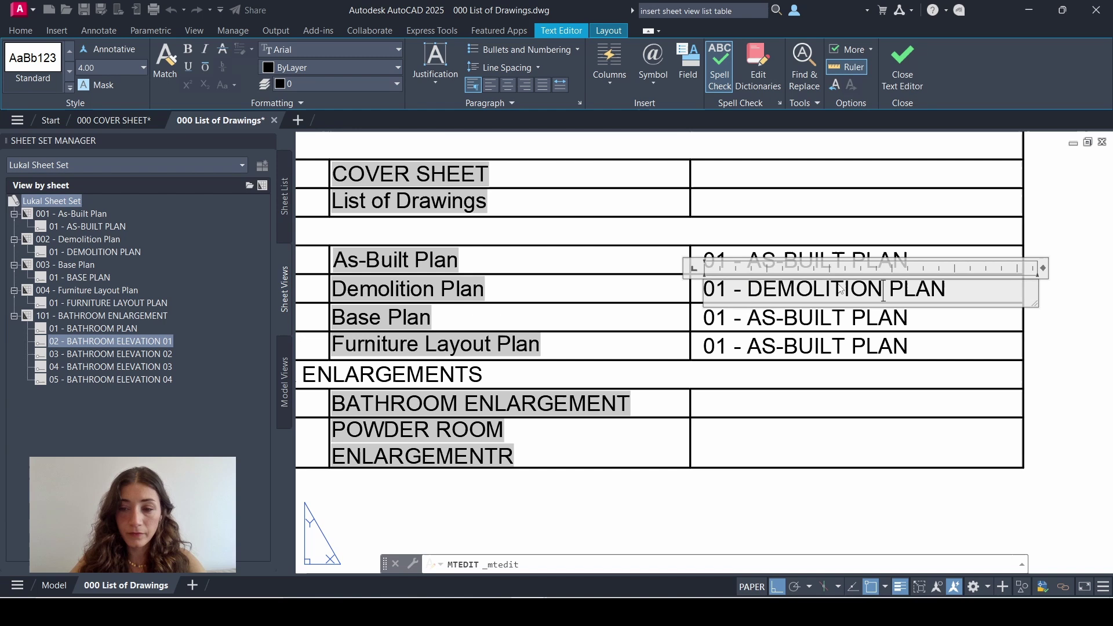
pyautogui.click(795, 317)
pyautogui.doubleClick(795, 317)
pyautogui.doubleClick(795, 317)
pyautogui.write('BASE')
pyautogui.click(799, 346)
pyautogui.doubleClick(799, 346)
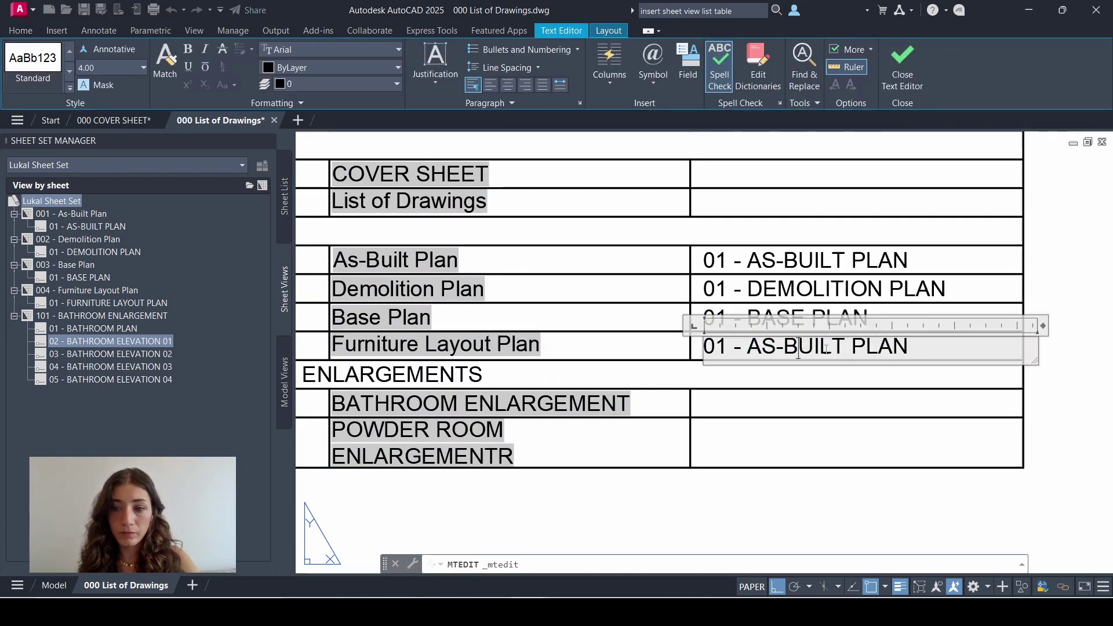
pyautogui.doubleClick(798, 351)
pyautogui.write('FURNITURE LAYOUT')
pyautogui.click(757, 339)
pyautogui.press('Escape')
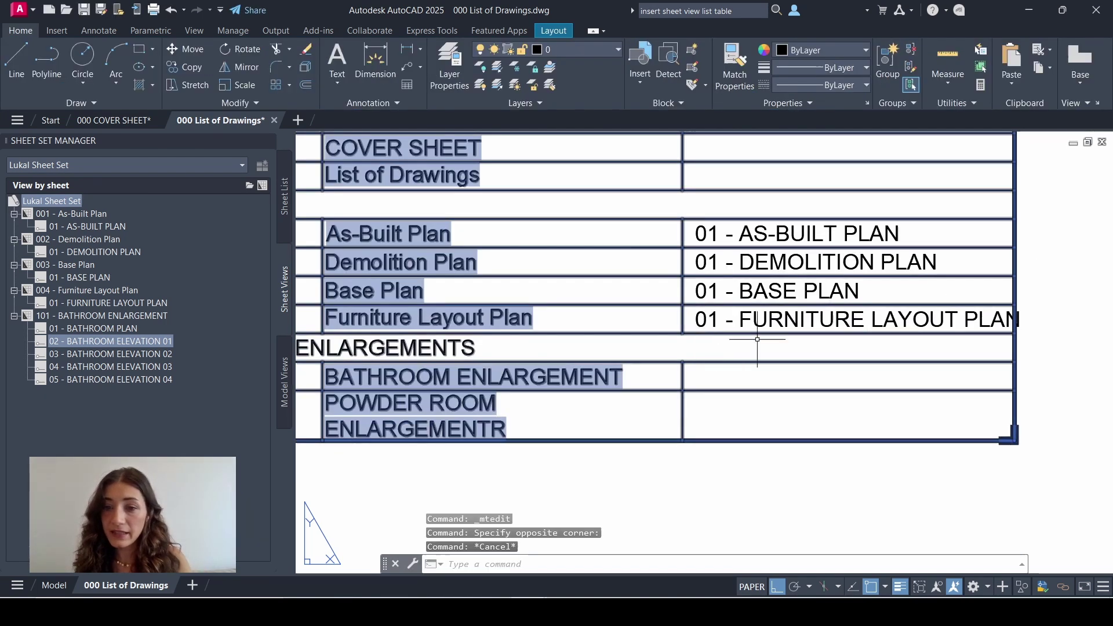
# - Make the Furniture Layout Plan row taller and narrow its entry so it wraps
pyautogui.click(693, 319)
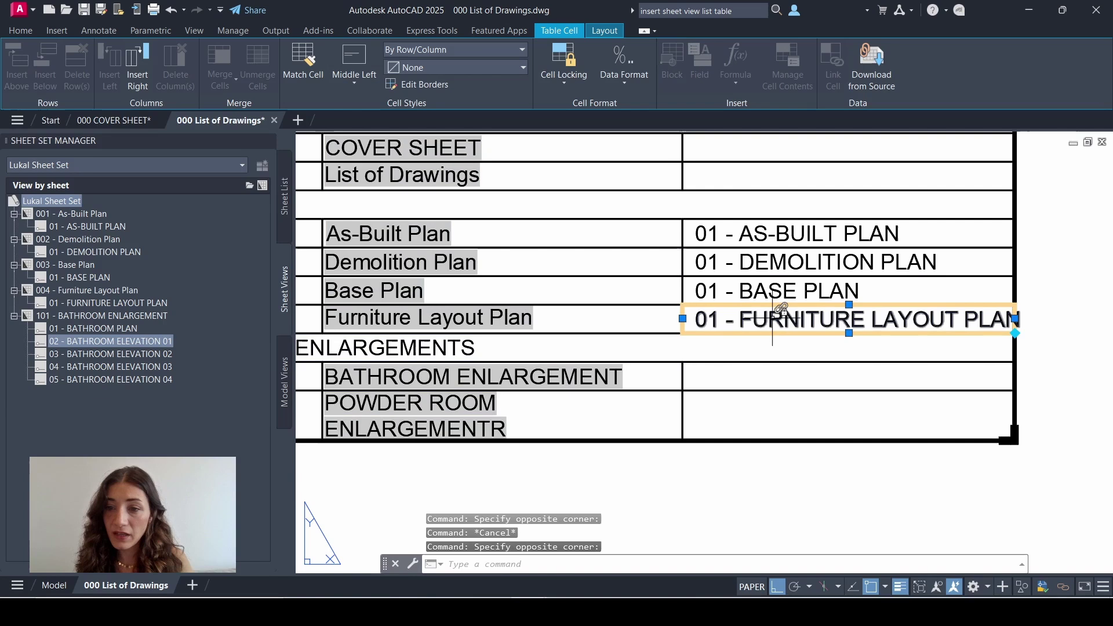
pyautogui.click(850, 333)
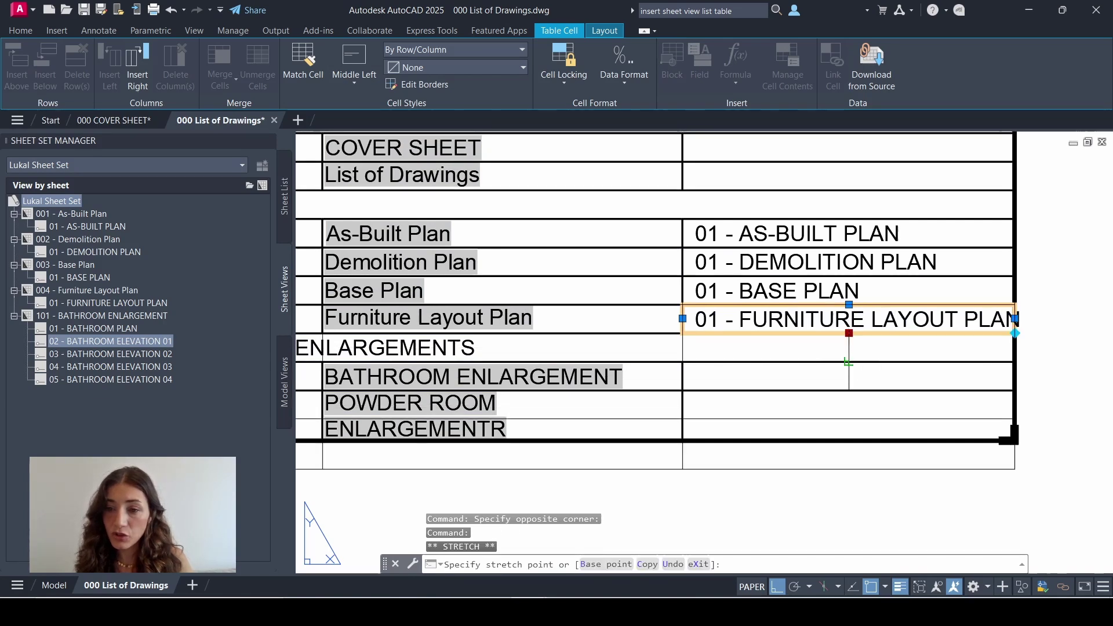
pyautogui.click(849, 363)
pyautogui.doubleClick(1007, 318)
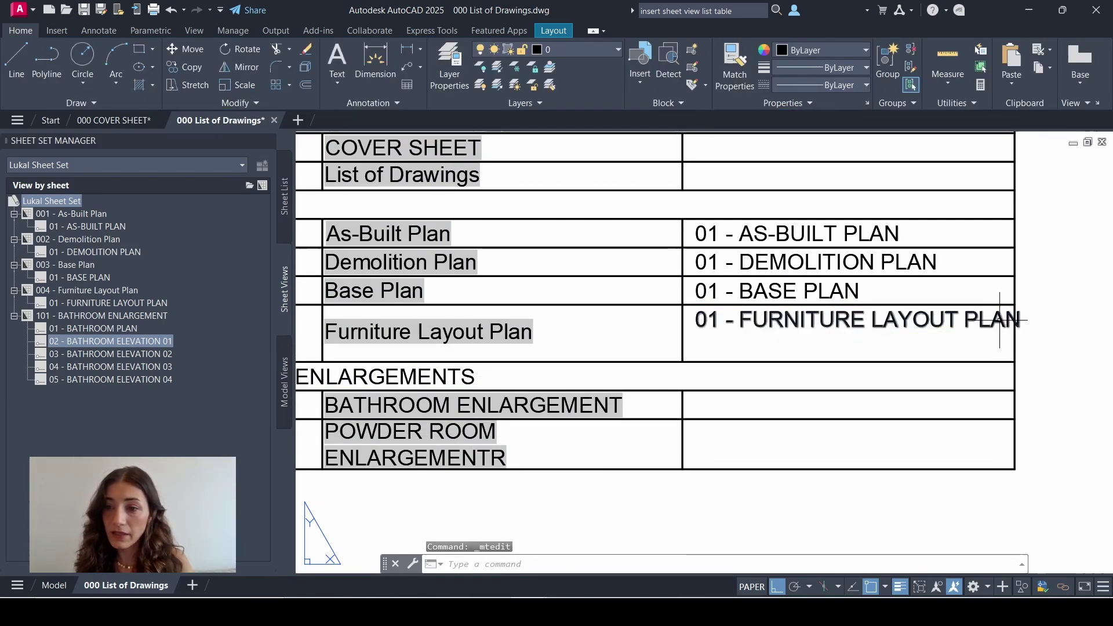
pyautogui.click(1015, 318)
pyautogui.click(1031, 319)
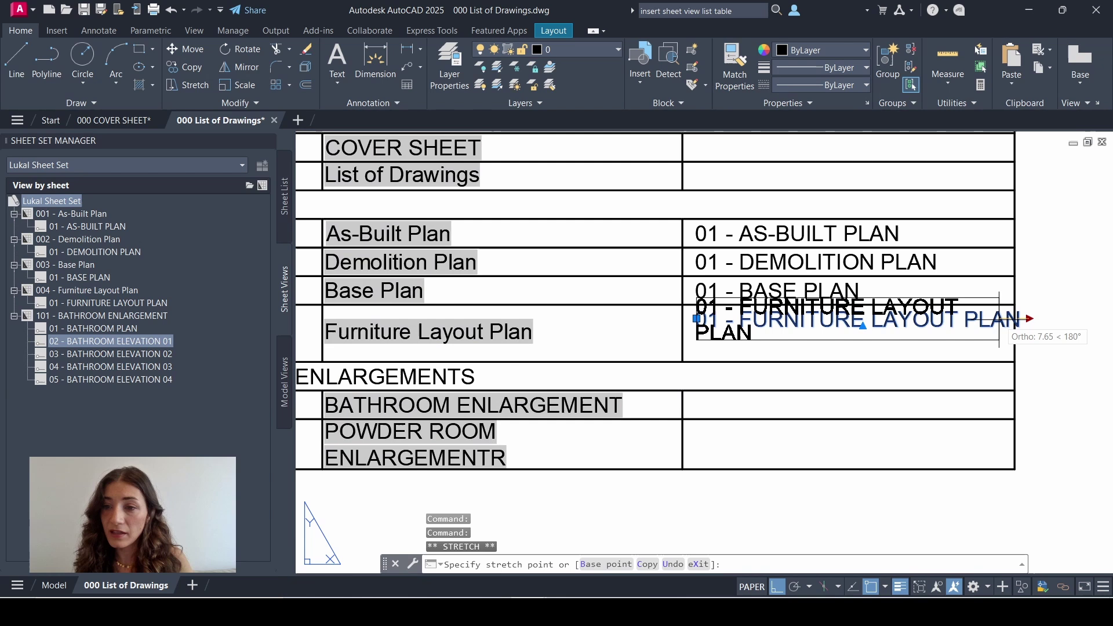
pyautogui.press('Escape')
# - Move the wrapped furniture entry into place within its cell
pyautogui.write('M')
pyautogui.press('Return')
pyautogui.click(1074, 285)
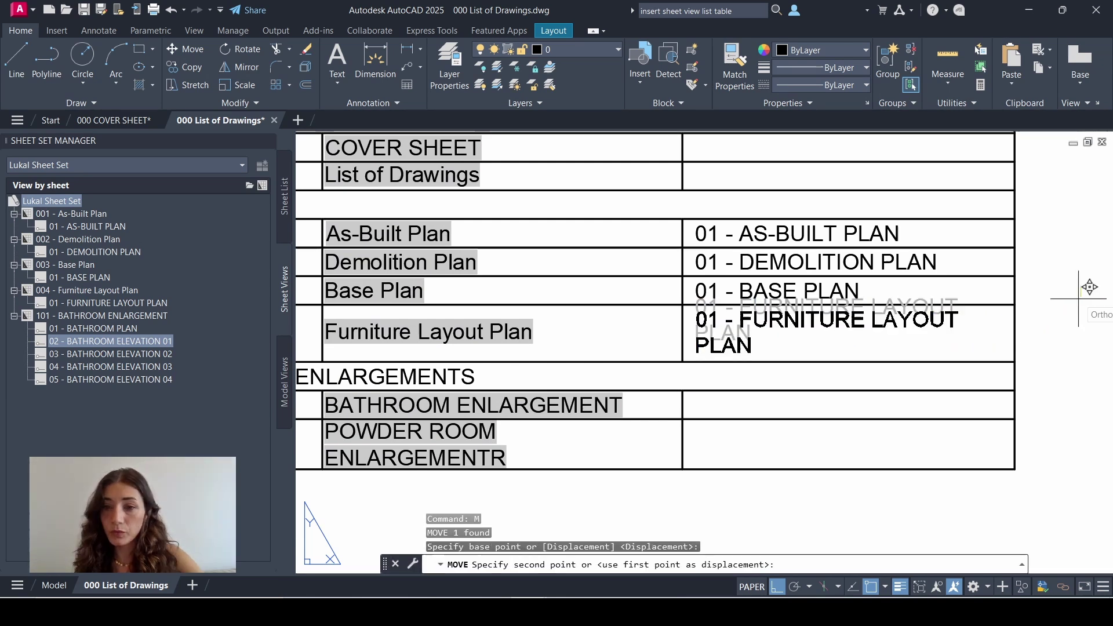
pyautogui.click(1092, 288)
pyautogui.scroll(-2, 1023, 288)
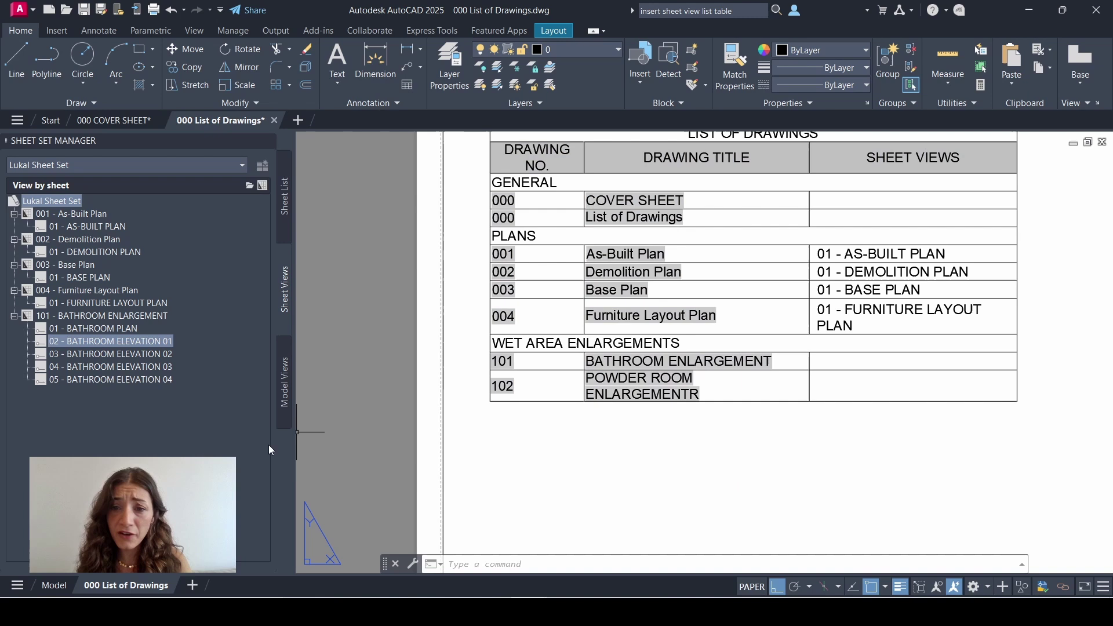
# - Make row 12, the Bathroom Enlargement row, taller
pyautogui.click(887, 363)
pyautogui.click(887, 363)
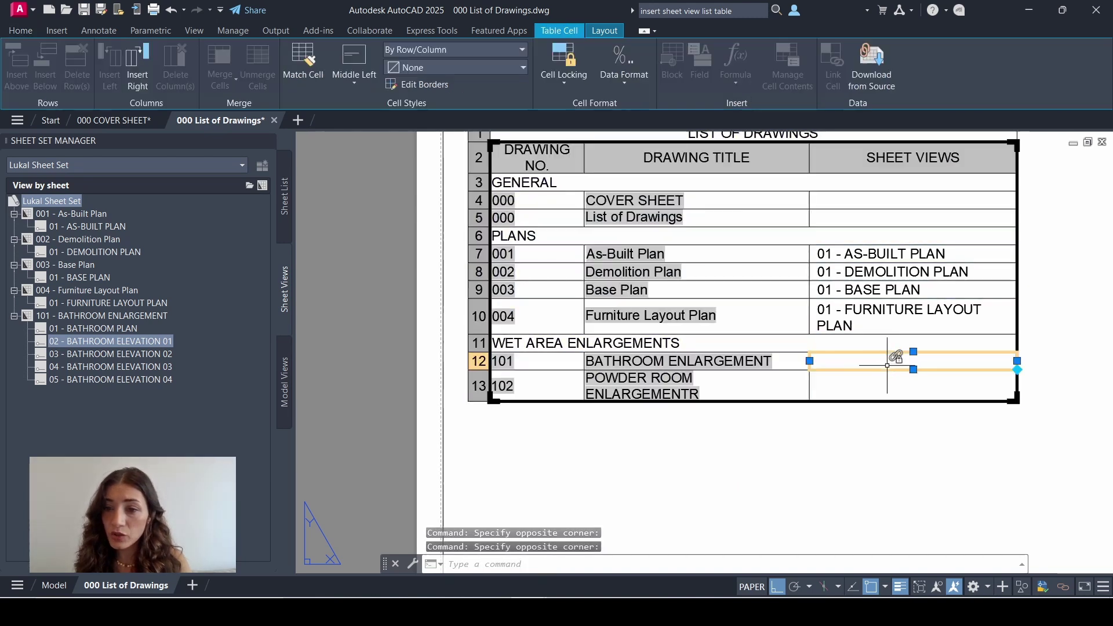
pyautogui.click(913, 370)
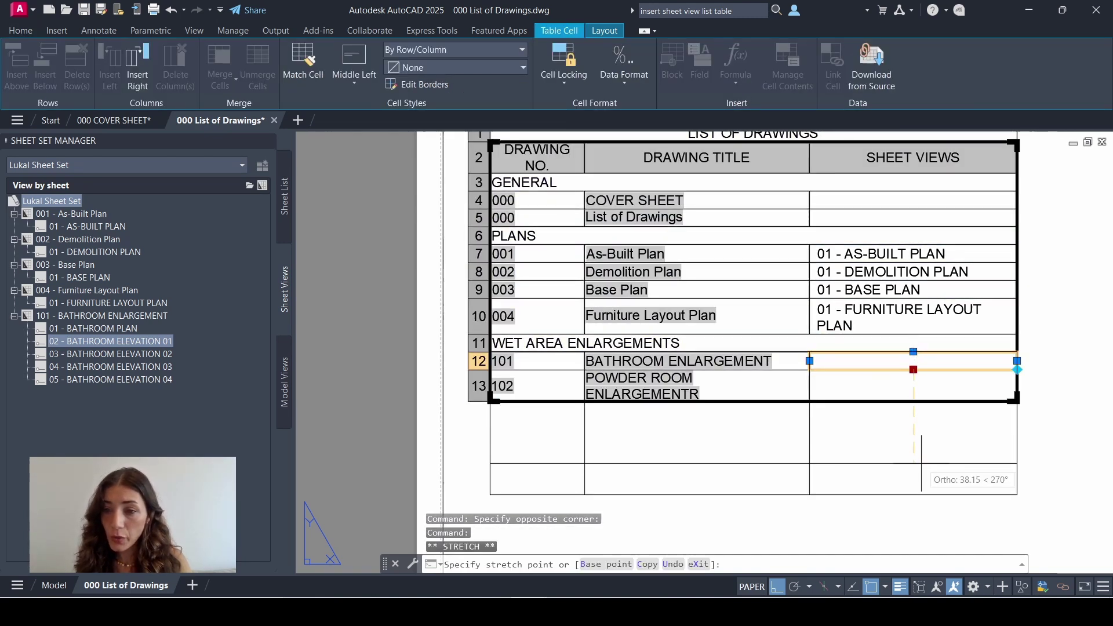
pyautogui.click(921, 462)
pyautogui.press('Escape')
# - Copy the FURNITURE LAYOUT PLAN entry into the Bathroom Enlargement SHEET VIEWS cell
pyautogui.click(876, 323)
pyautogui.write('co')
pyautogui.press('Return')
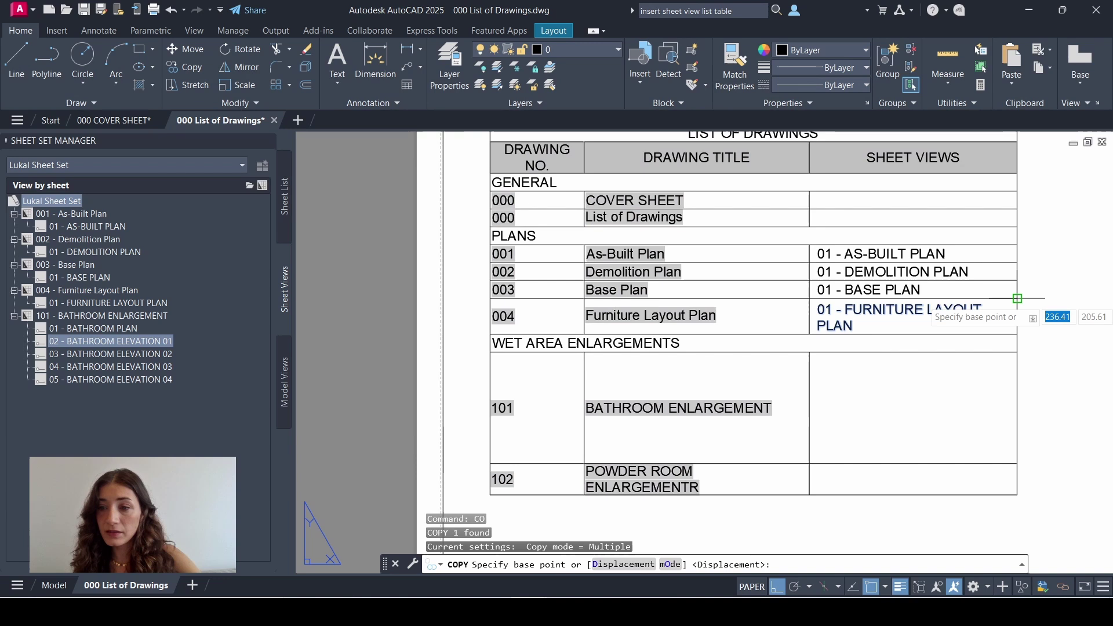
pyautogui.click(1018, 298)
pyautogui.click(1018, 352)
pyautogui.press('Return')
# - Change the copy to BATHROOM PLAN plus four '02 - BATHROOM ELEVATION 01' lines
pyautogui.doubleClick(846, 366)
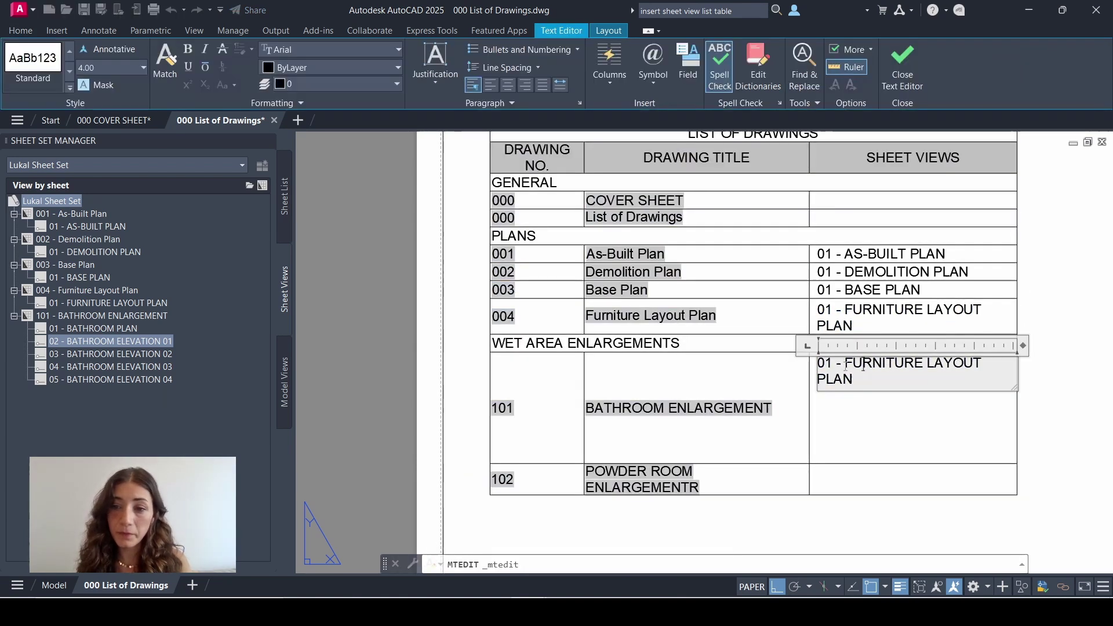
pyautogui.moveTo(845, 365); pyautogui.dragTo(856, 380)
pyautogui.write('BATHROOM PLAN')
pyautogui.press('Return')
pyautogui.write('02 - BATHROOM ELE')
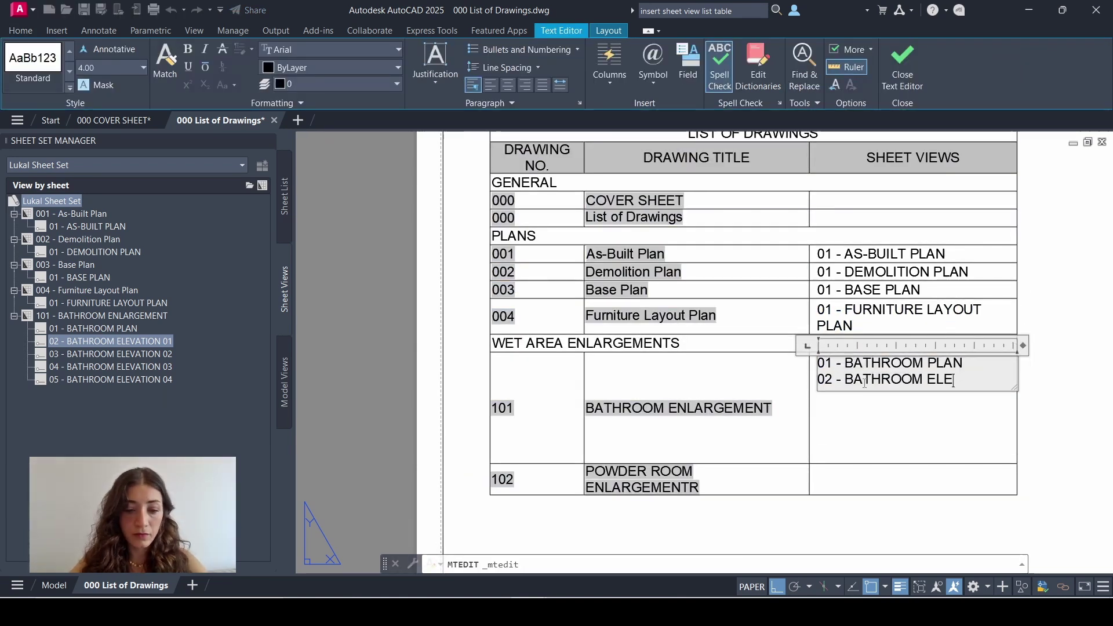
pyautogui.write('VATION 01')
pyautogui.tripleClick(864, 383)
pyautogui.hotkey('ctrl', 'c')
pyautogui.hotkey('ctrl', 'v')
pyautogui.hotkey('ctrl', 'v')
pyautogui.hotkey('ctrl', 'v')
# - Renumber the elevations 01–04 and reduce the list's text height to 3.00
pyautogui.moveTo(824, 355)
pyautogui.mouseDown()
pyautogui.moveTo(830, 427)
pyautogui.moveTo(832, 342)
pyautogui.moveTo(832, 374)
pyautogui.mouseUp()
pyautogui.write('345')
pyautogui.write('2')
pyautogui.moveTo(825, 402); pyautogui.dragTo(818, 306)
pyautogui.write('3')
pyautogui.press('Return')
pyautogui.write('48.')
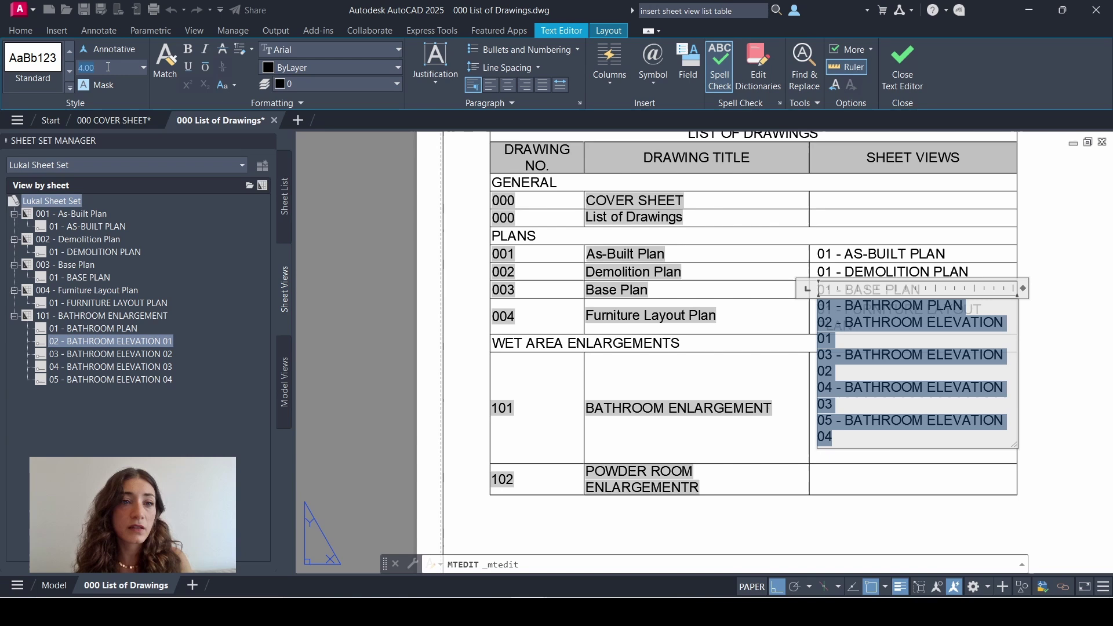
pyautogui.write('3')
pyautogui.press('Return')
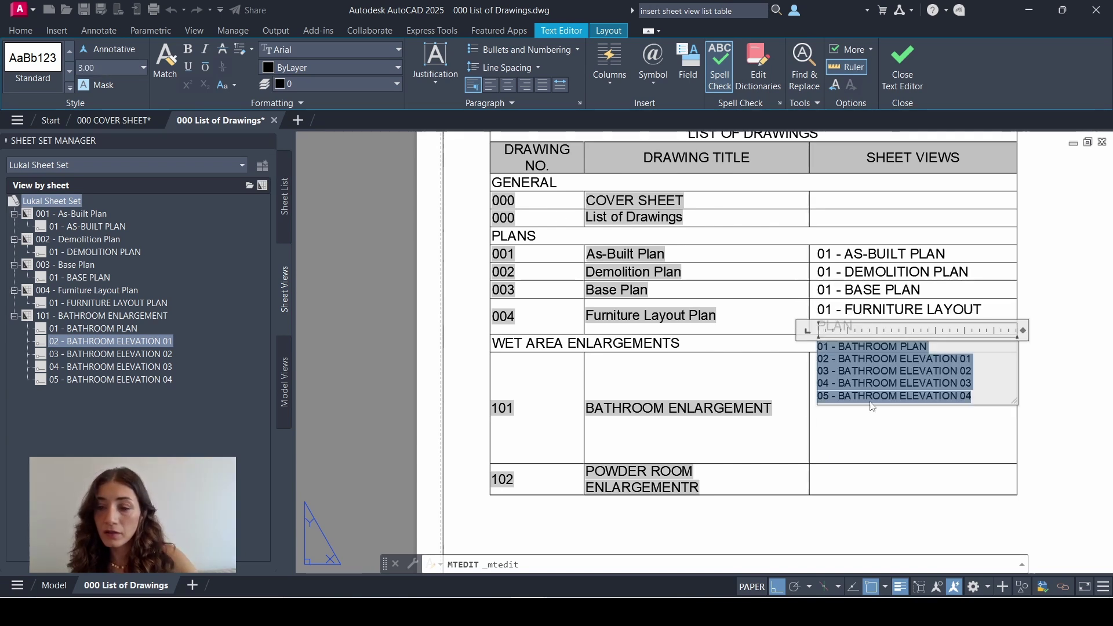
pyautogui.click(1048, 350)
pyautogui.write('m')
pyautogui.press('Return')
pyautogui.click(1049, 350)
# - Match the Furniture Layout, Base and other plan entries to the bathroom list's smaller text
pyautogui.press('Escape')
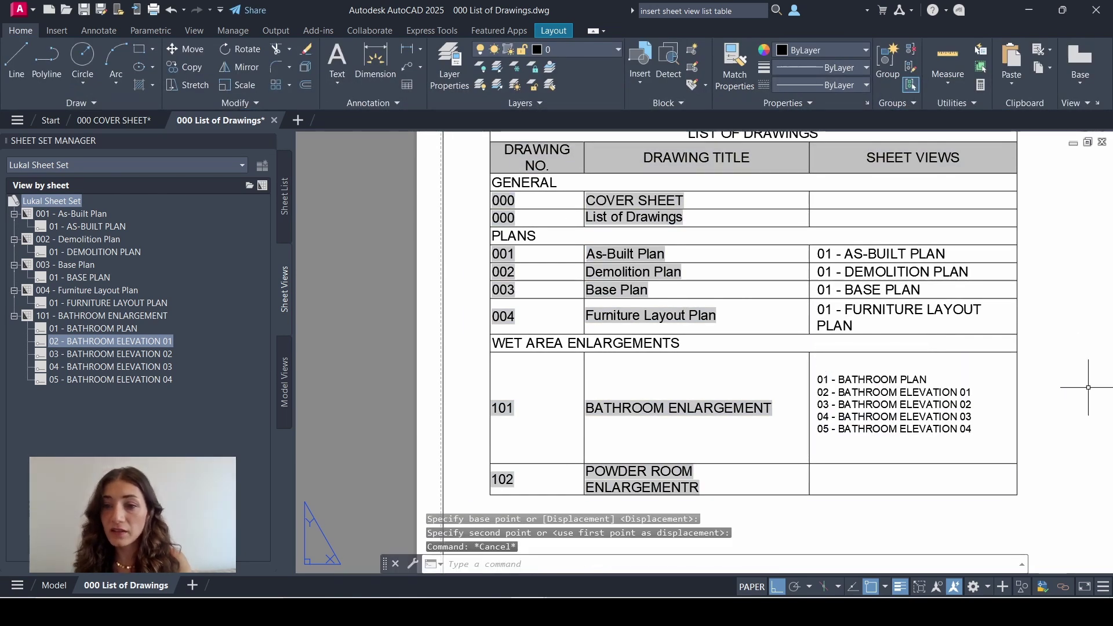
pyautogui.click(893, 406)
pyautogui.write('ma')
pyautogui.press('Return')
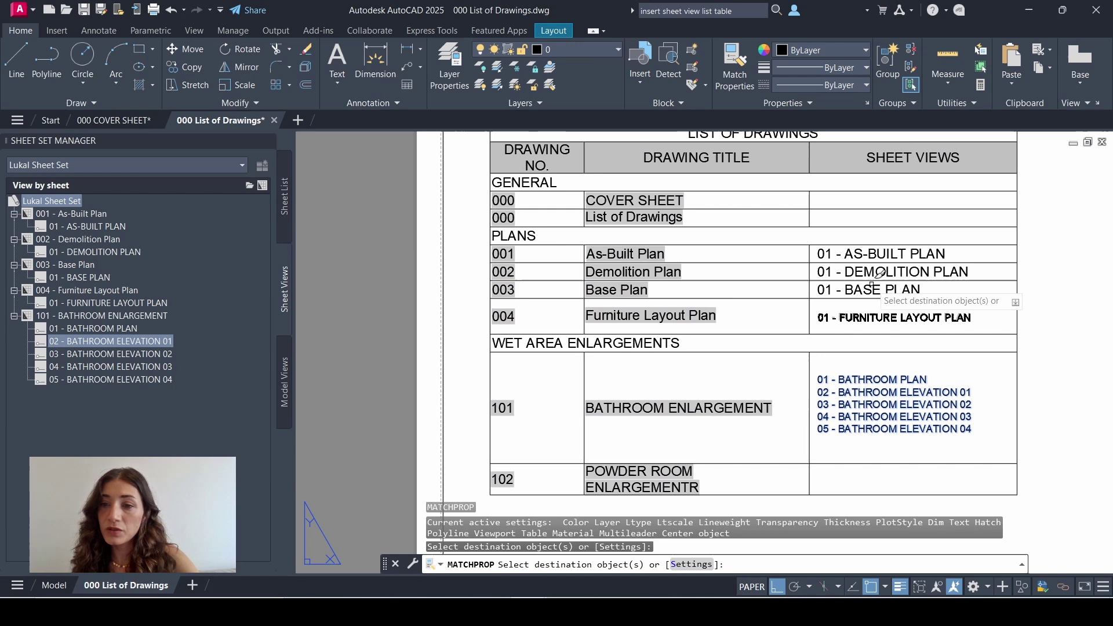
pyautogui.click(872, 290)
pyautogui.click(878, 272)
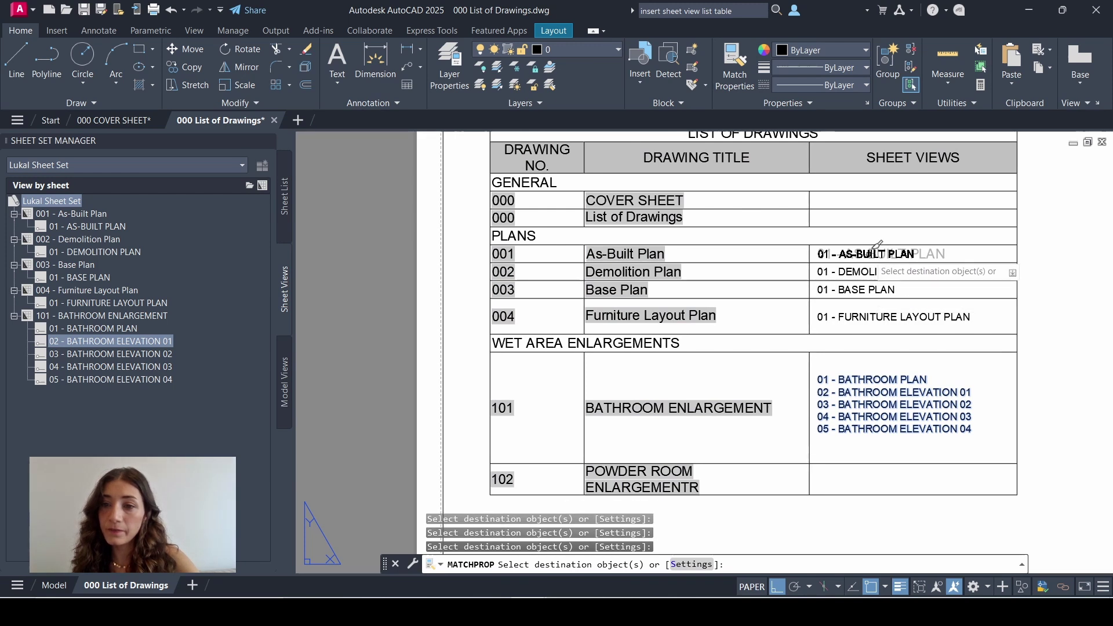
pyautogui.click(877, 246)
pyautogui.press('Escape')
# - Zoom and pan out to show the whole sheet with its title block
pyautogui.scroll(-2, 968, 346)
pyautogui.moveTo(1001, 410); pyautogui.dragTo(911, 389, button='middle')
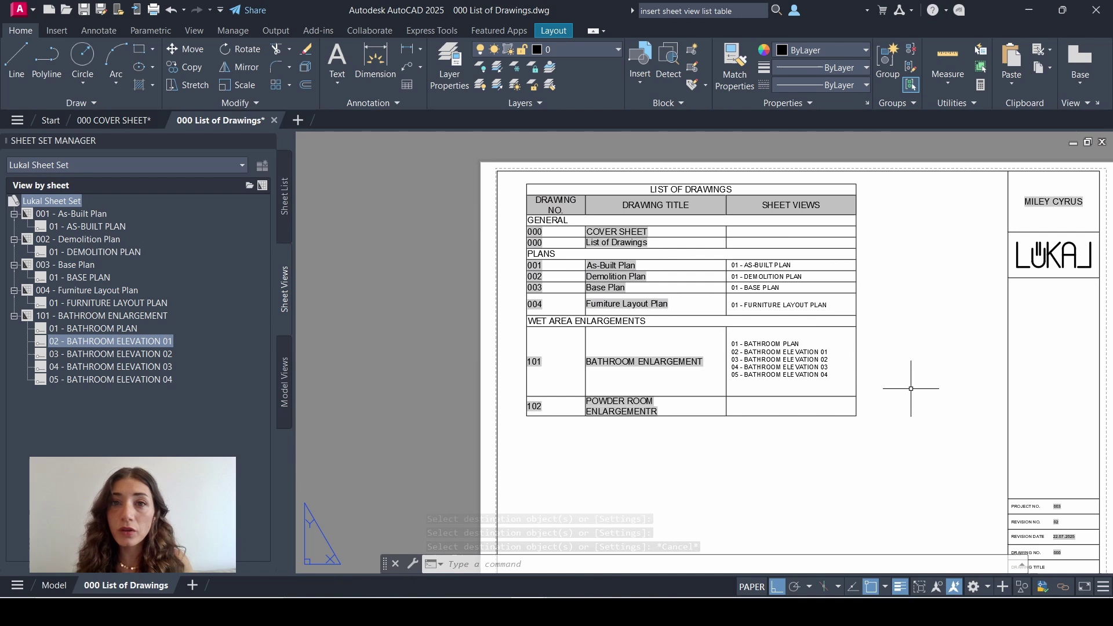
pyautogui.moveTo(914, 378); pyautogui.dragTo(834, 348, button='middle')
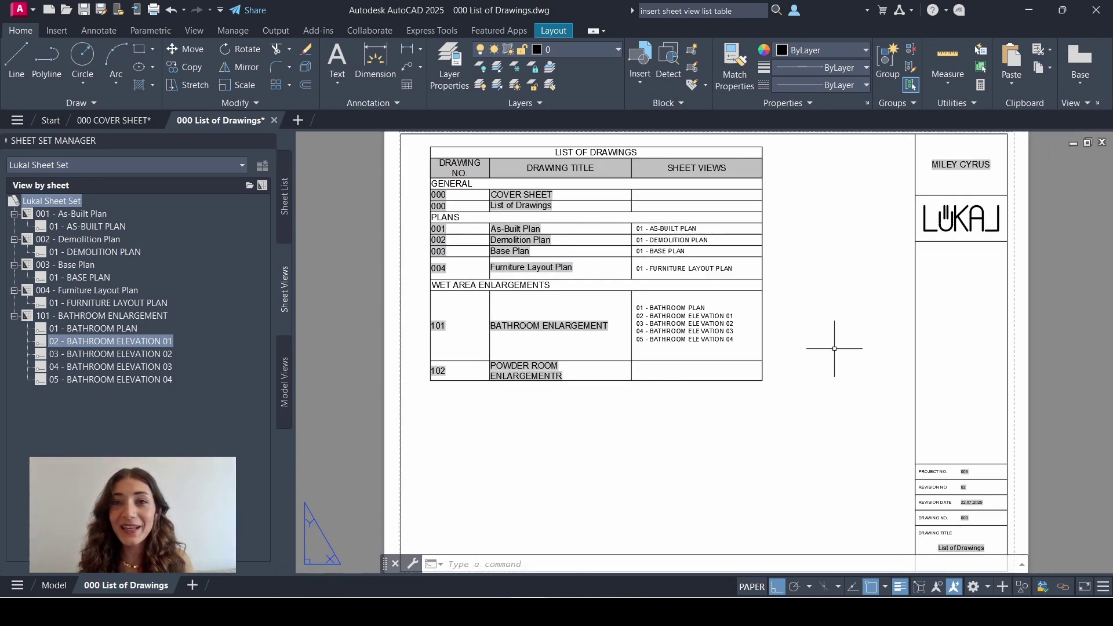